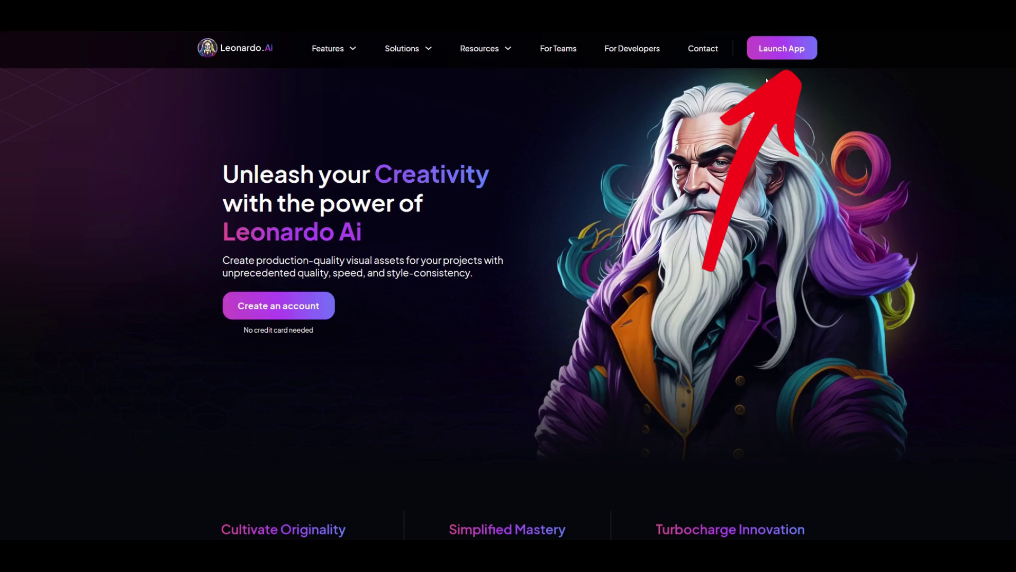
- Launch the app from the Leonardo.Ai homepage to reach the dashboard
left_click(767, 50)
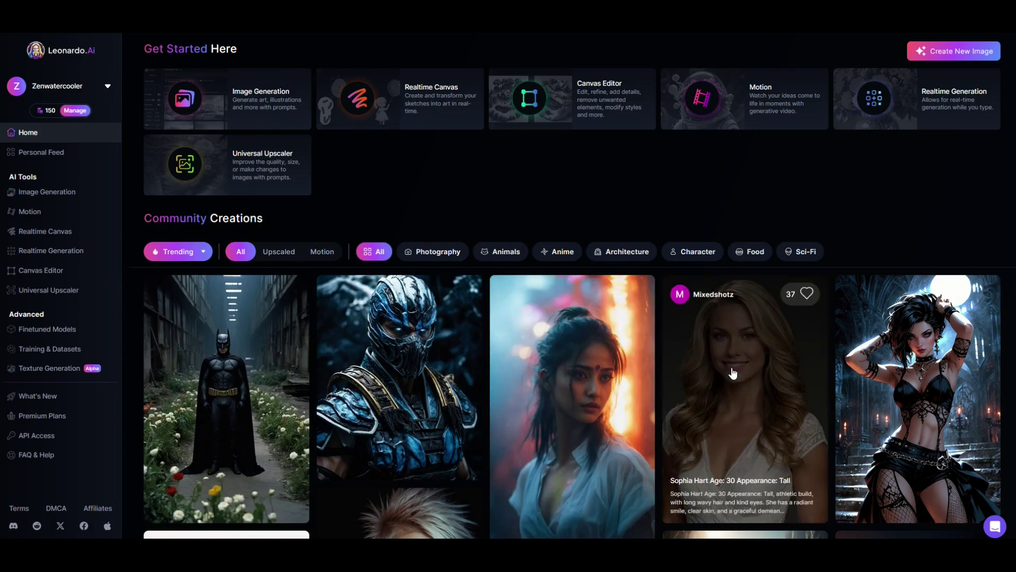
scroll(732, 371, "down", 7)
scroll(731, 374, "up", 10)
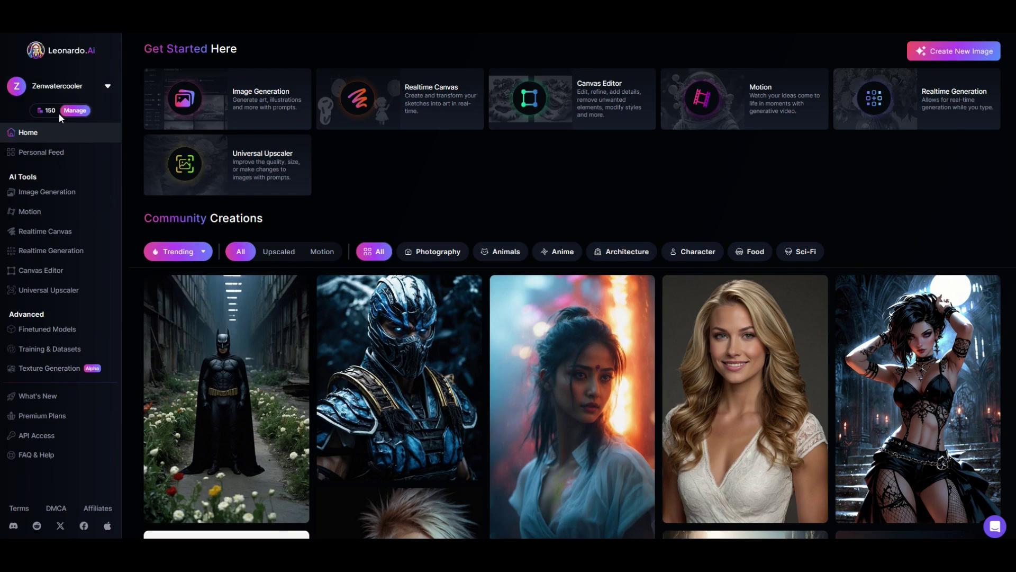
mouse_move(48, 116)
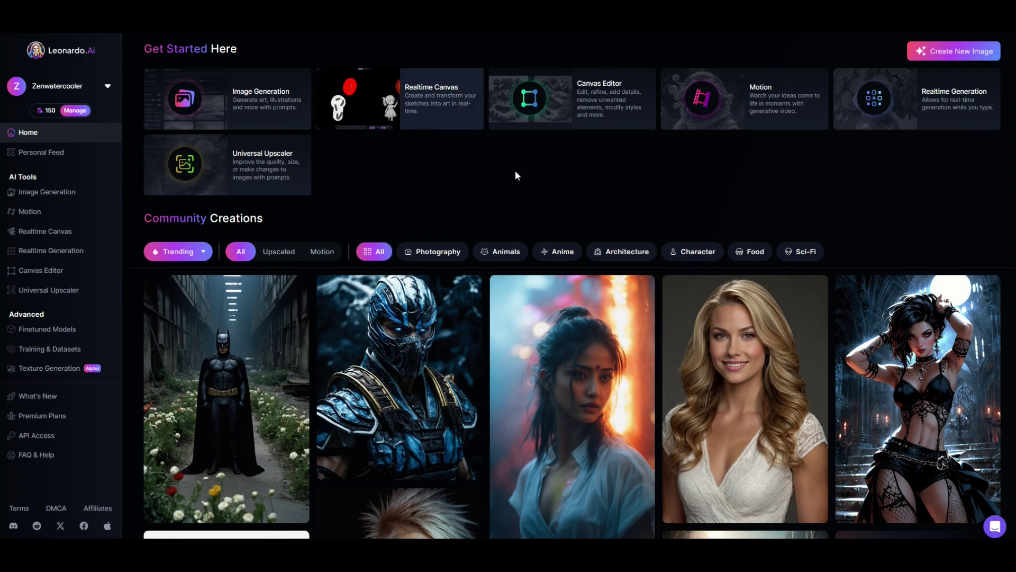
- Start a new image generation and enter 'dog' as the prompt
left_click(957, 58)
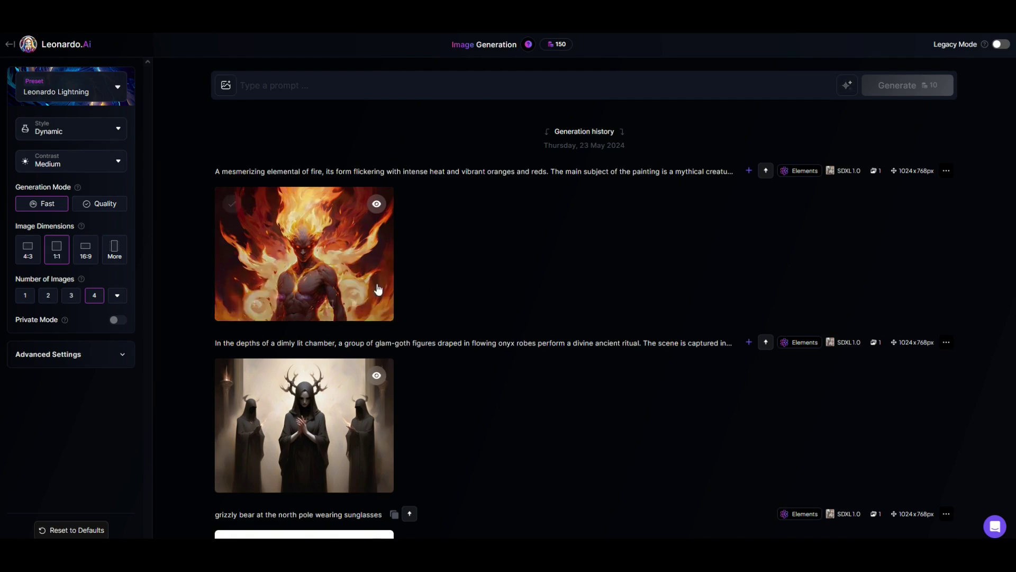
scroll(363, 277, "down", 9)
scroll(366, 277, "down", 5)
scroll(366, 276, "up", 13)
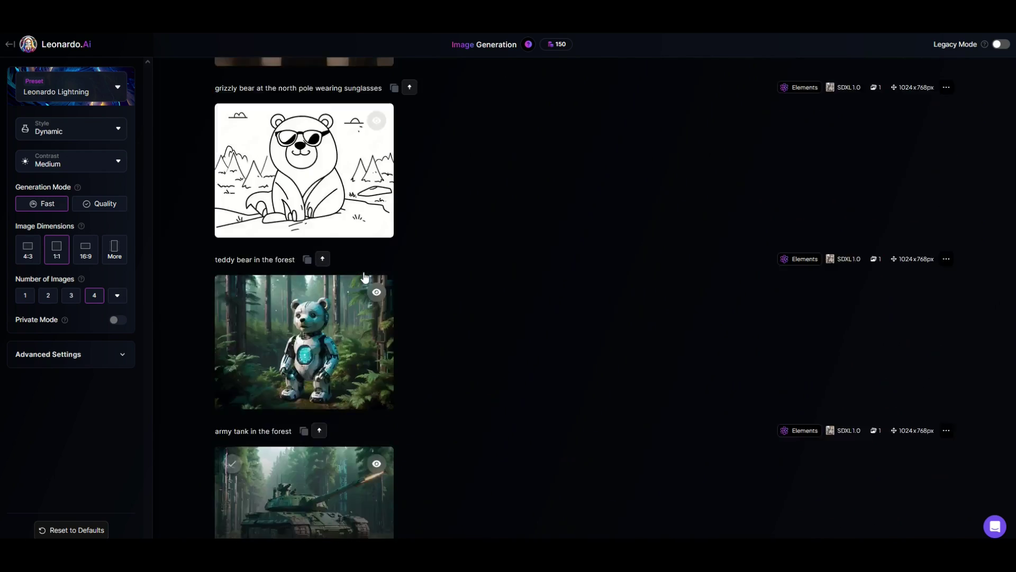
scroll(366, 276, "up", 1)
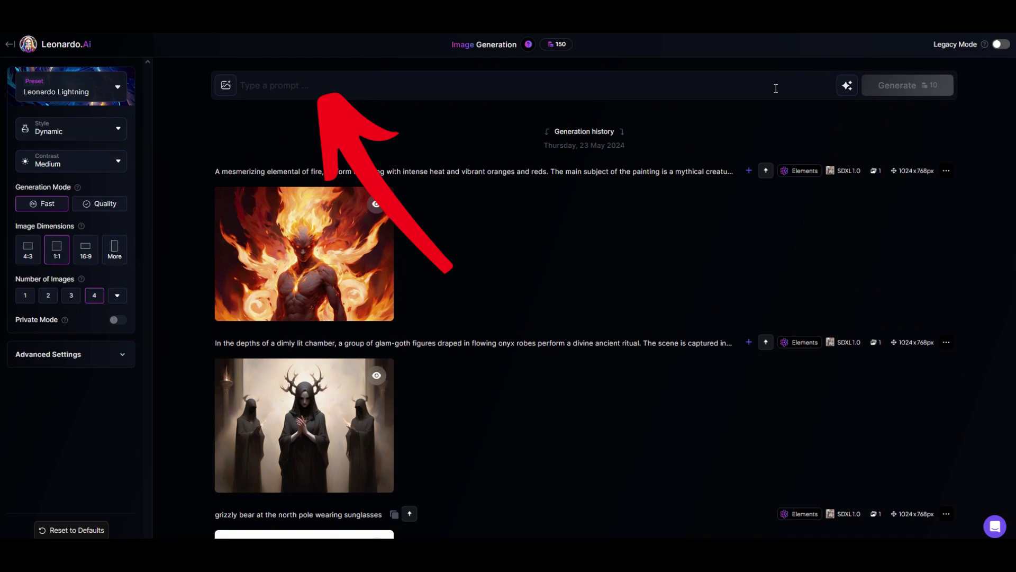
left_click(289, 86)
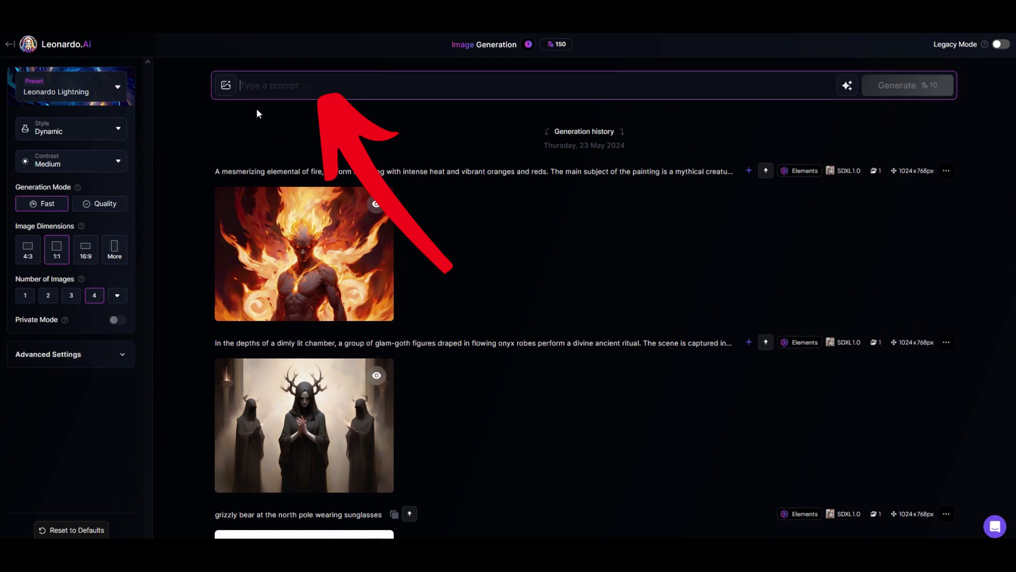
type("dog")
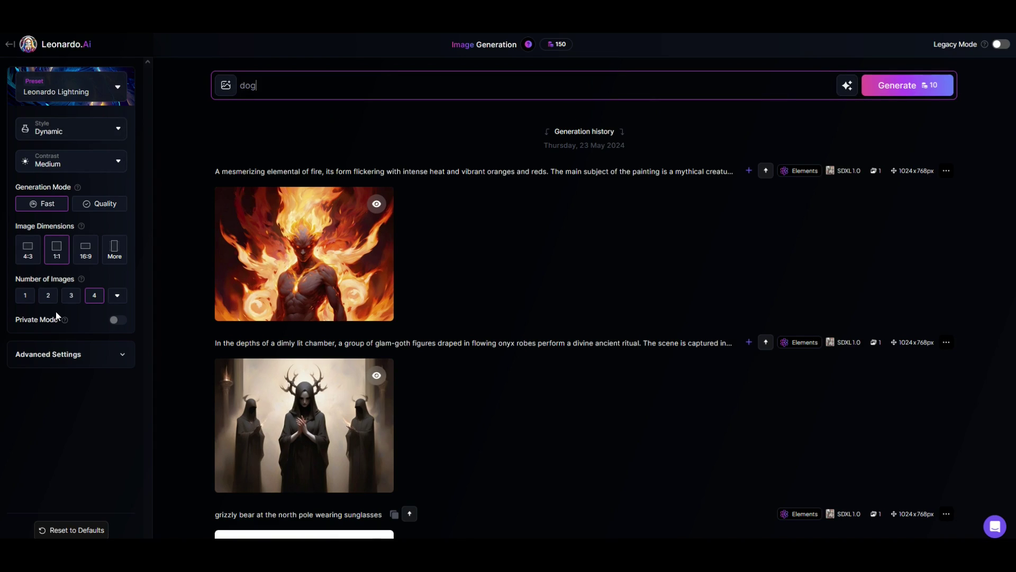
left_click(47, 89)
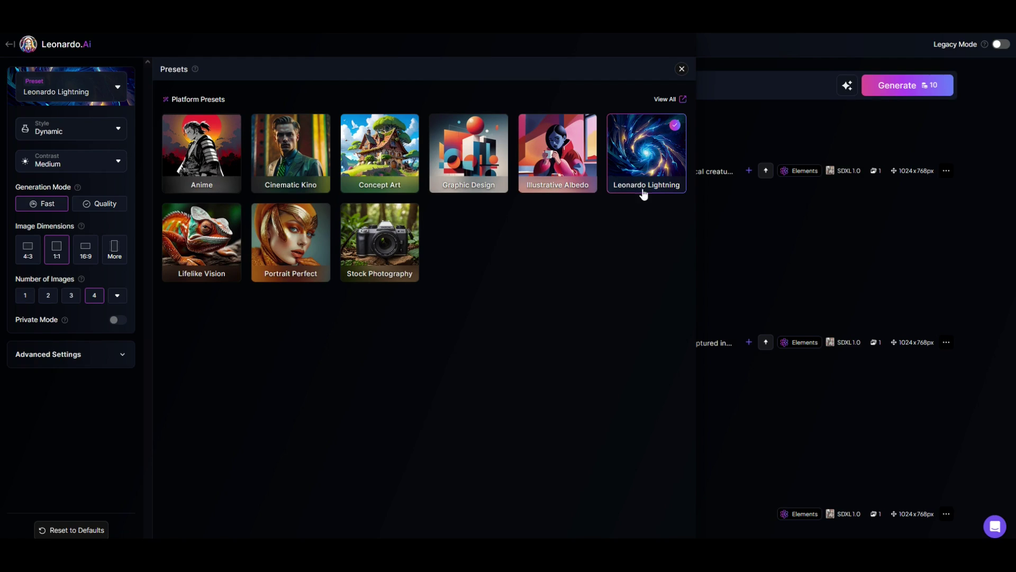
left_click(45, 113)
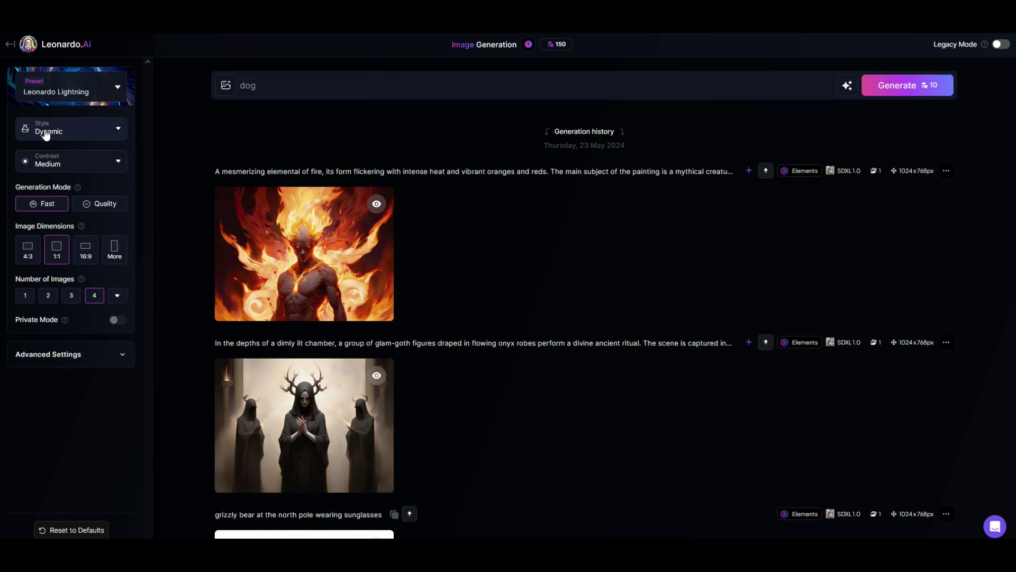
left_click(47, 136)
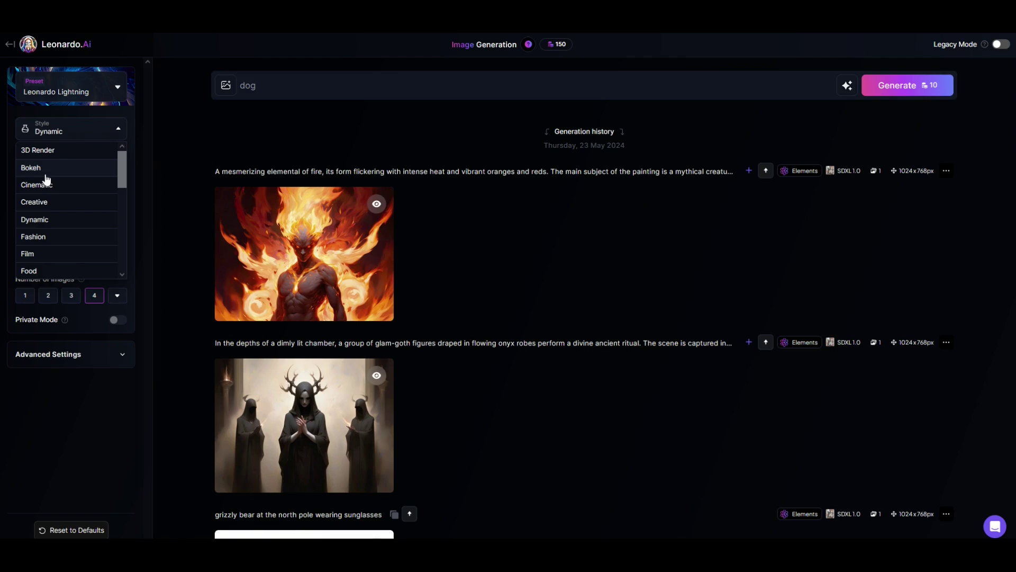
scroll(47, 217, "down", 4)
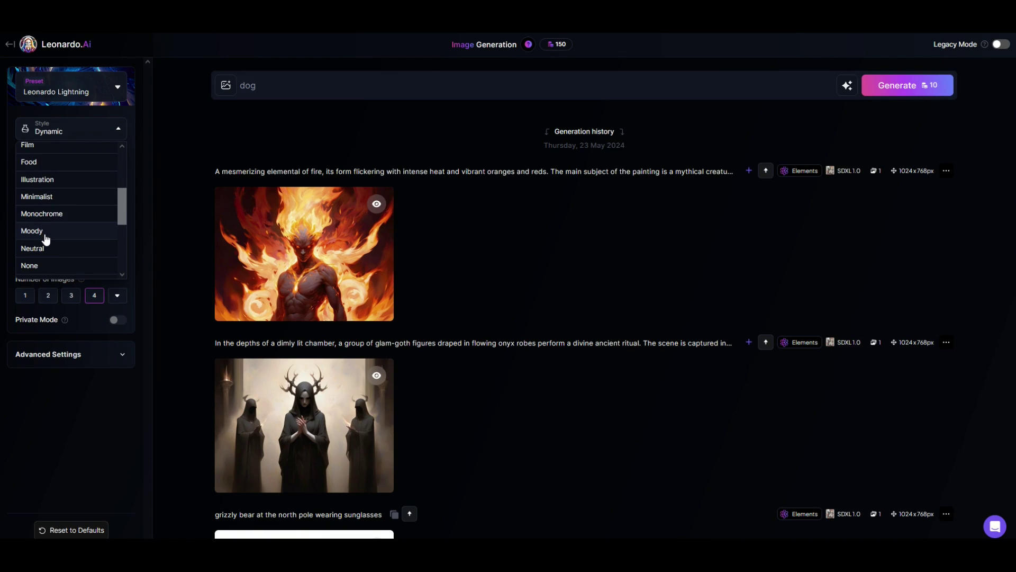
scroll(47, 254, "up", 4)
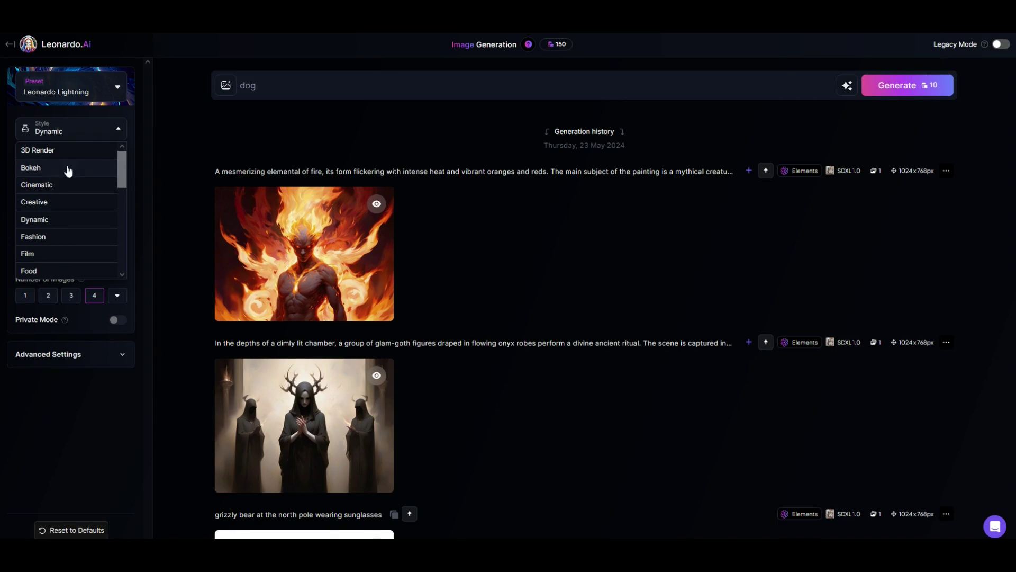
left_click(55, 221)
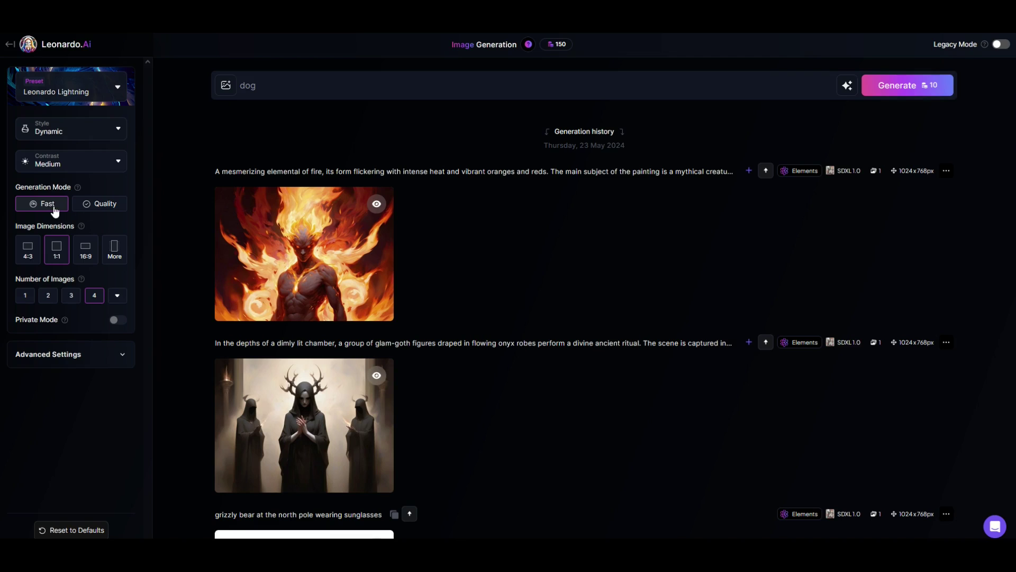
- Use Quality generation mode, 4:3 image dimensions and one image per generation
left_click(103, 211)
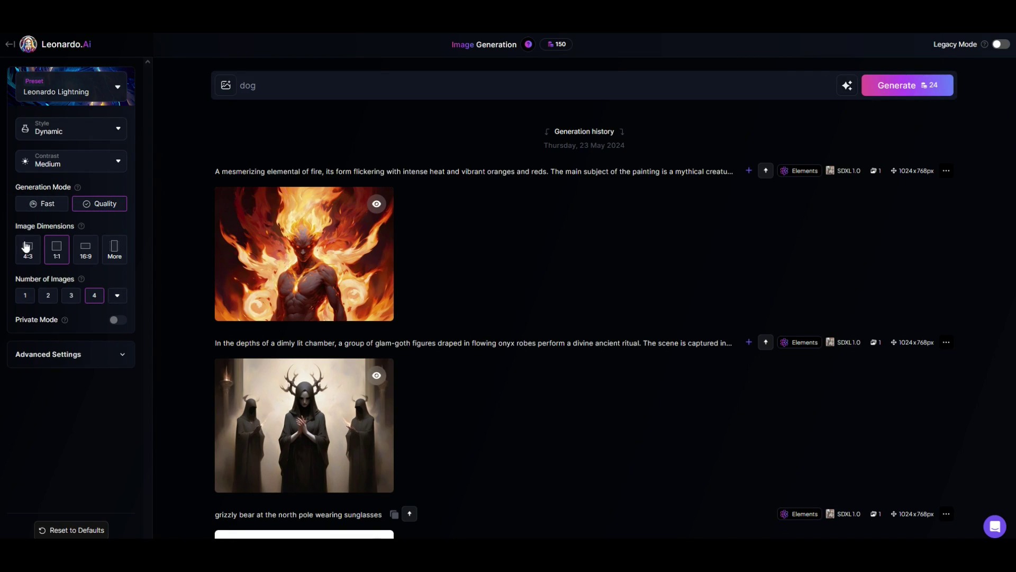
left_click(25, 250)
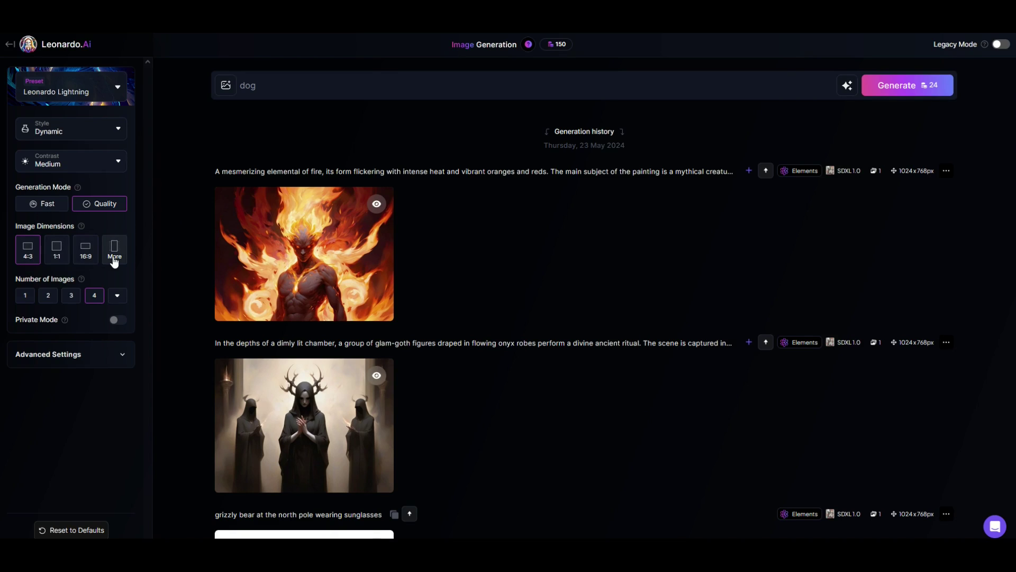
left_click(87, 258)
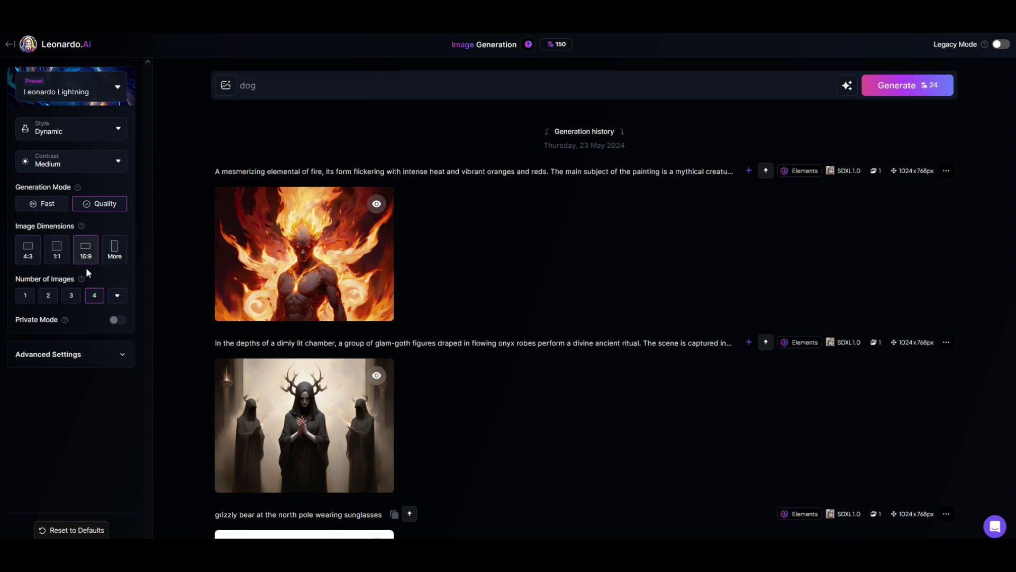
left_click(56, 253)
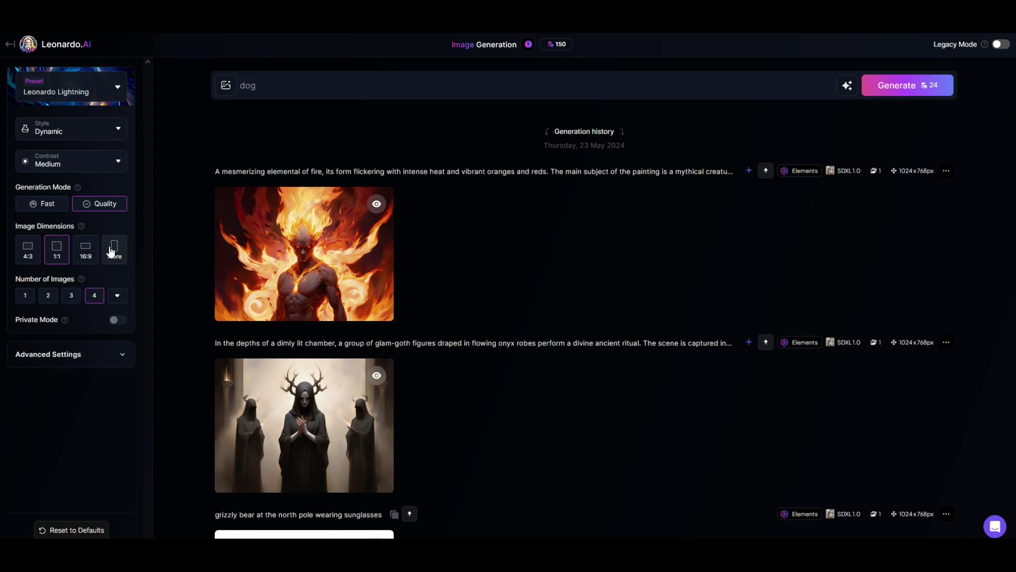
left_click(31, 257)
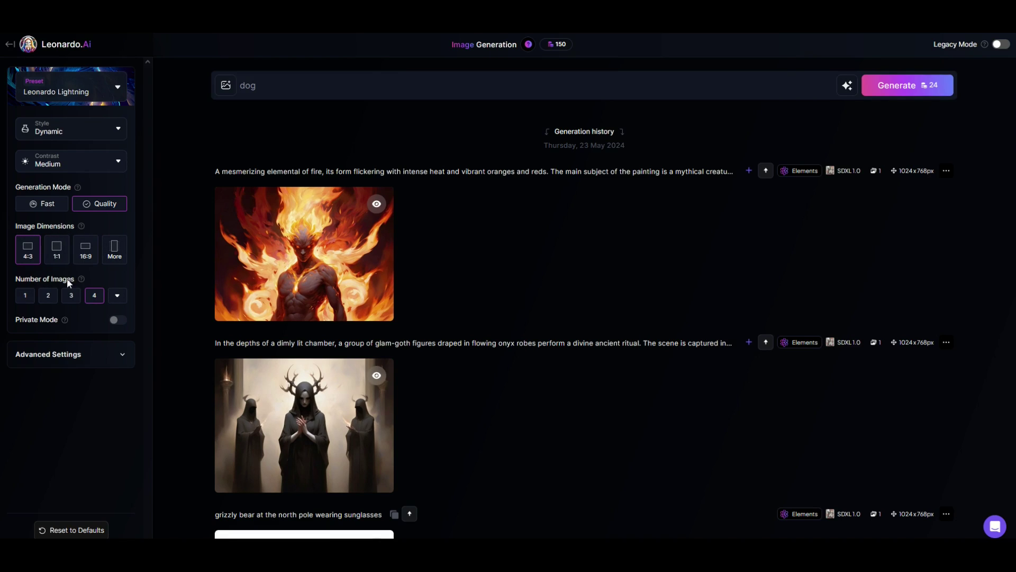
left_click(117, 296)
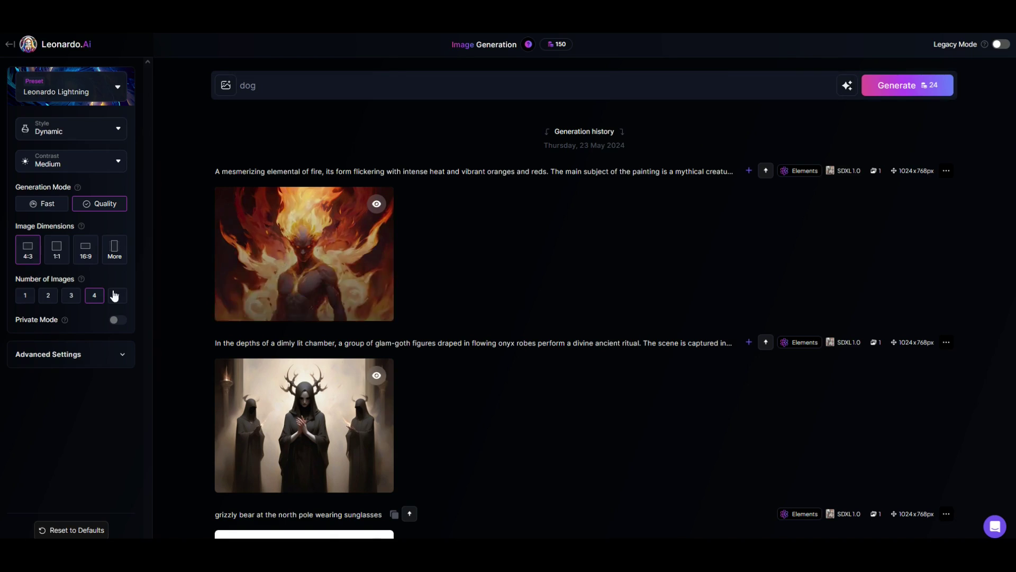
left_click(24, 297)
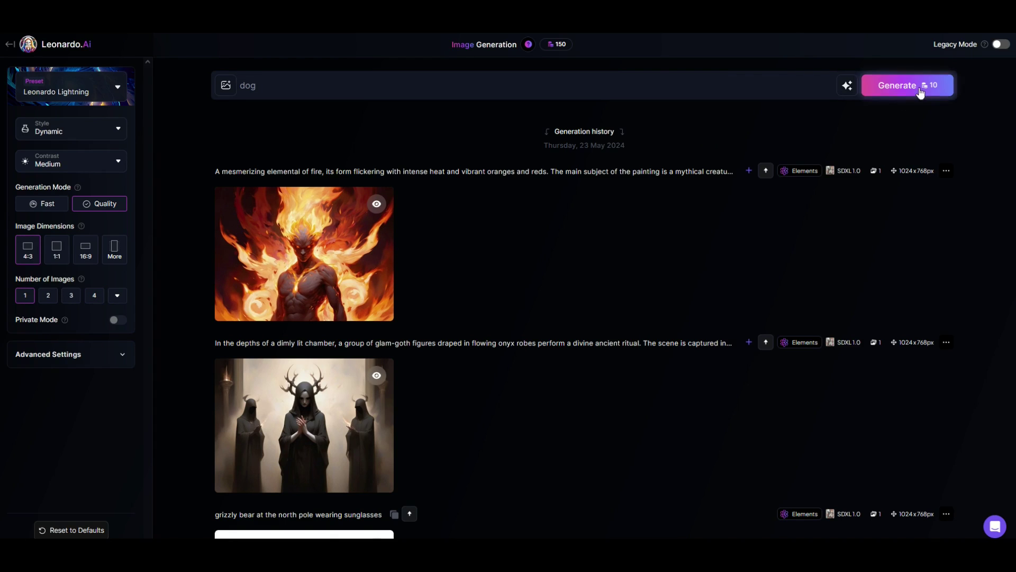
left_click(95, 297)
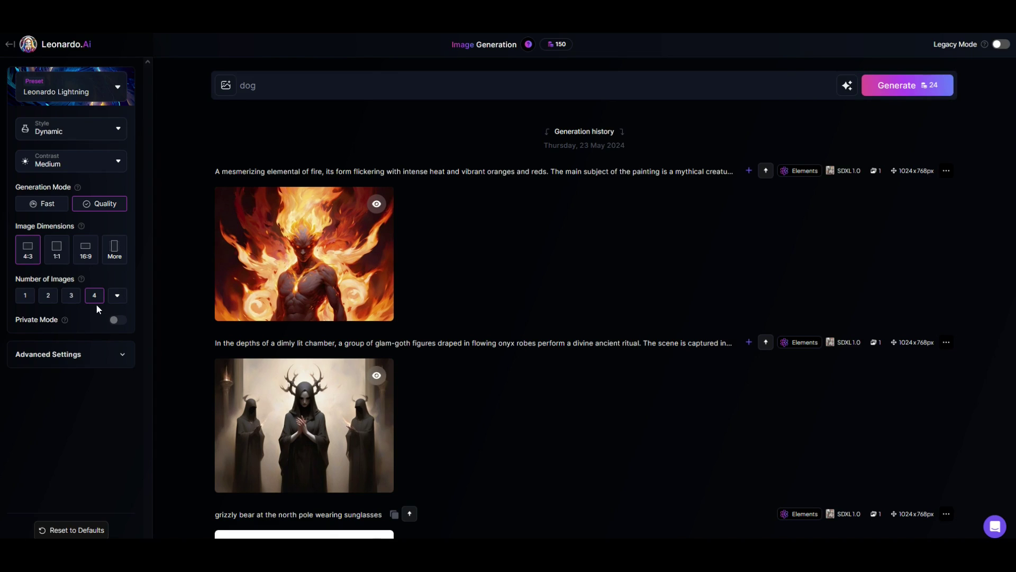
left_click(117, 295)
left_click(117, 360)
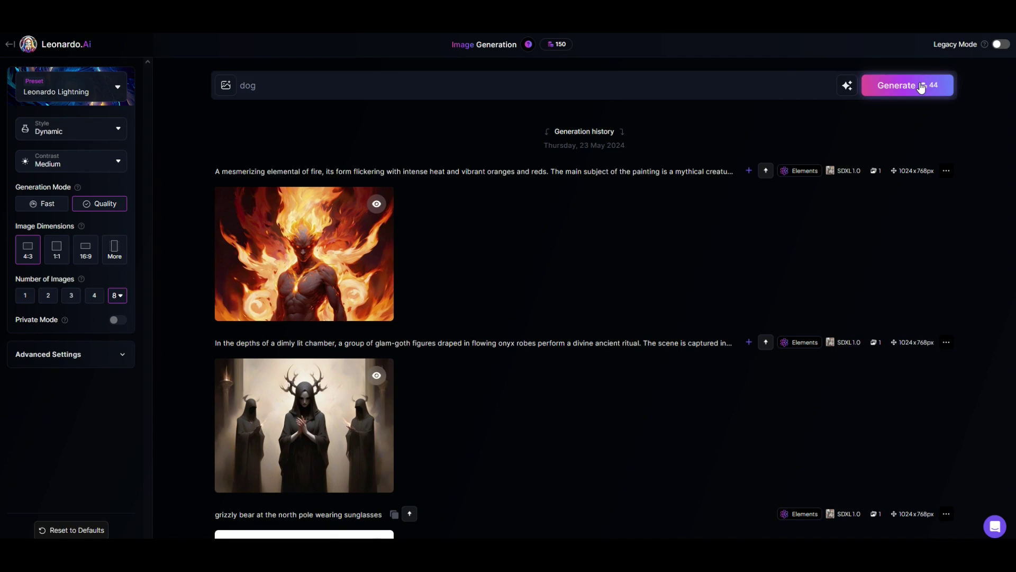
left_click(25, 296)
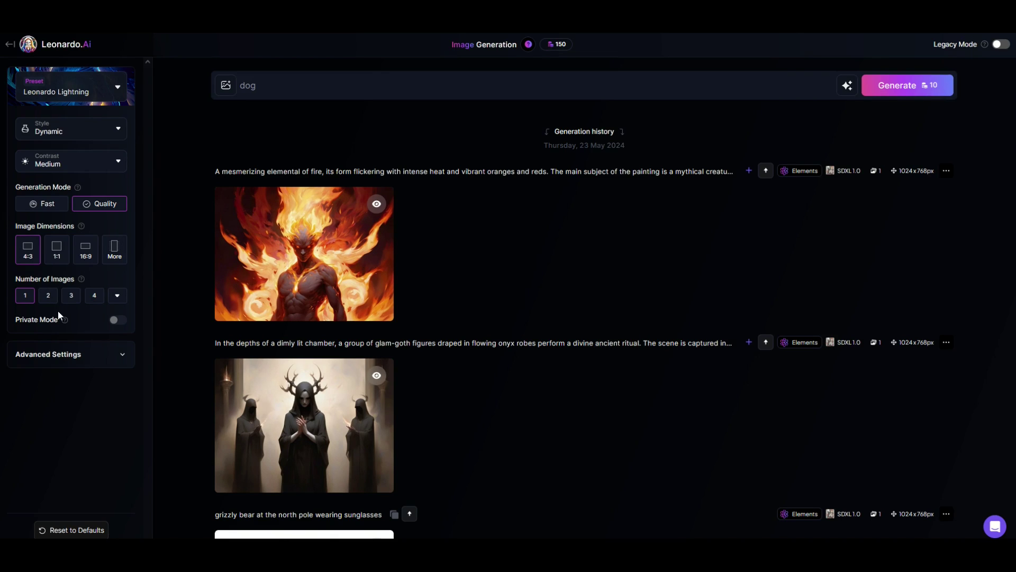
left_click(41, 357)
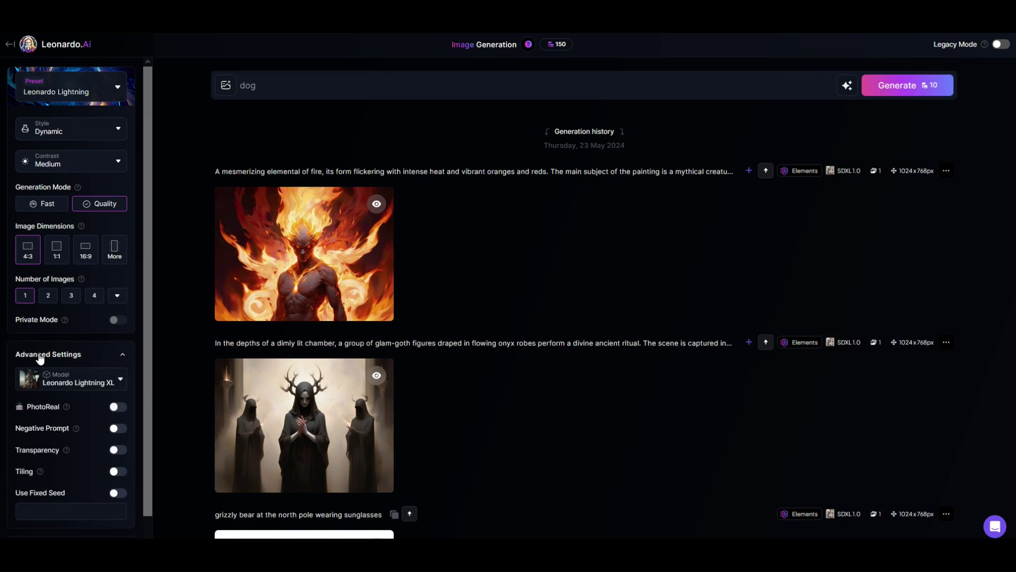
scroll(40, 358, "down", 1)
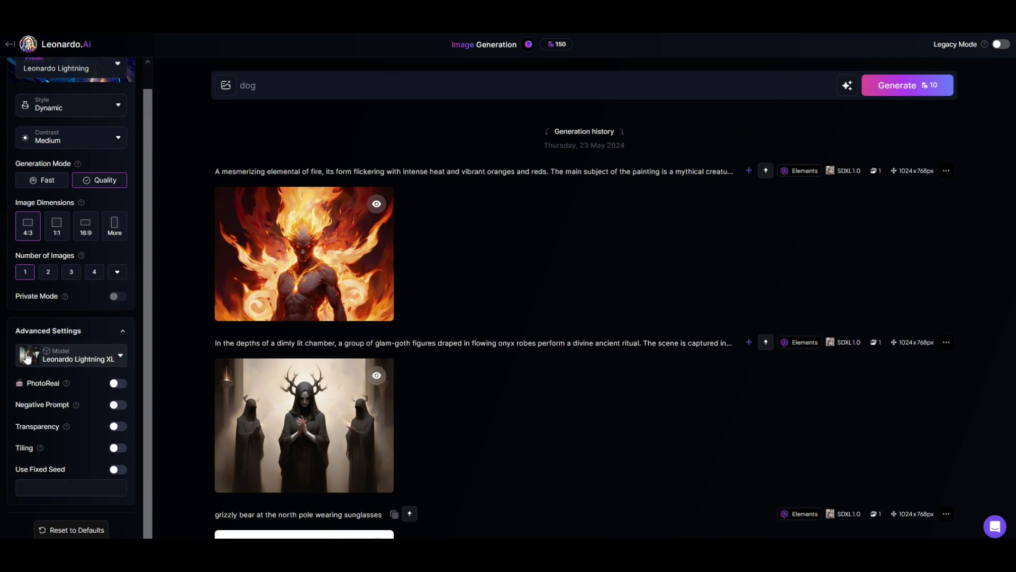
left_click(67, 360)
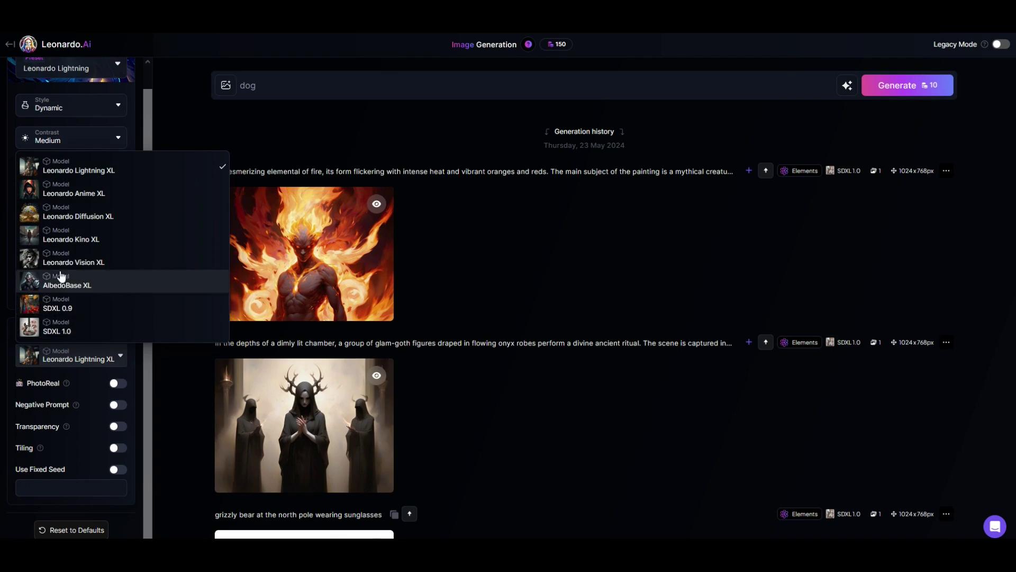
scroll(51, 206, "down", 3)
scroll(51, 206, "up", 3)
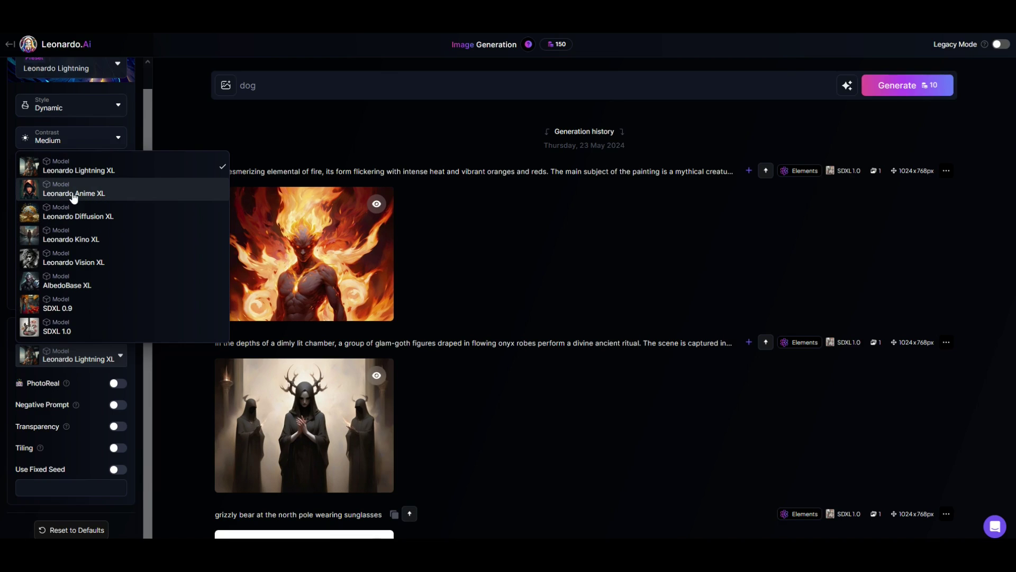
left_click(76, 172)
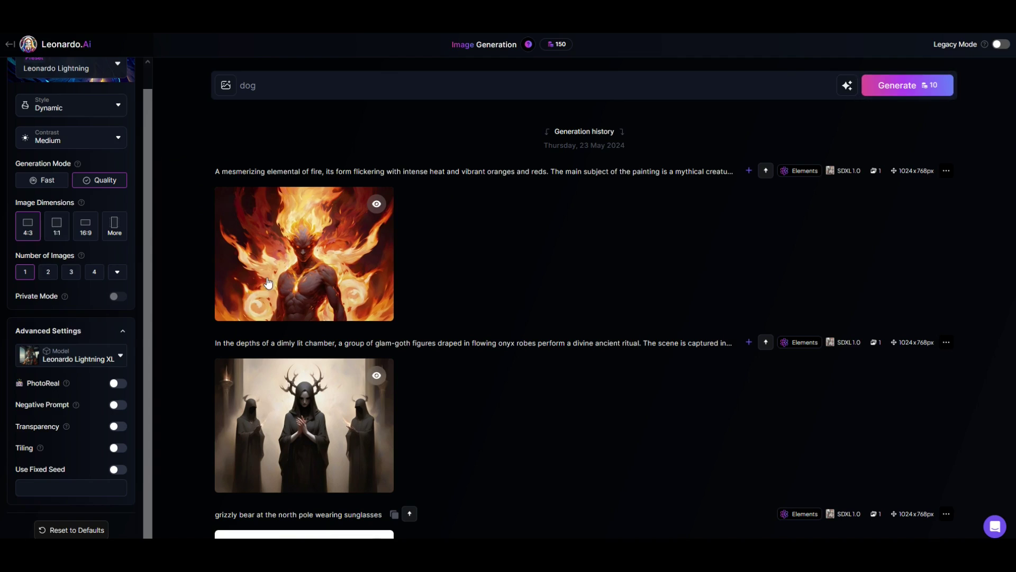
left_click(58, 358)
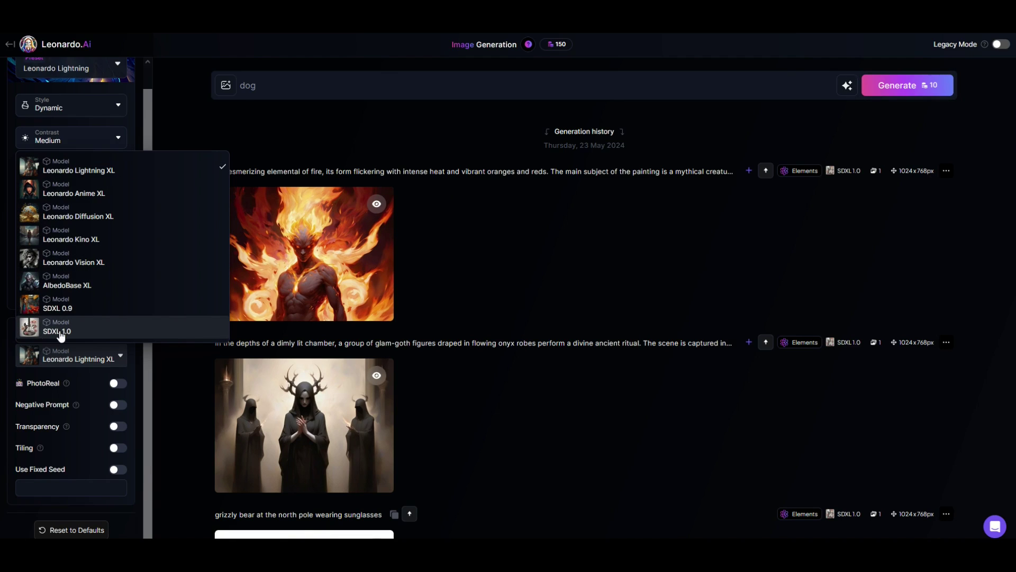
left_click(58, 332)
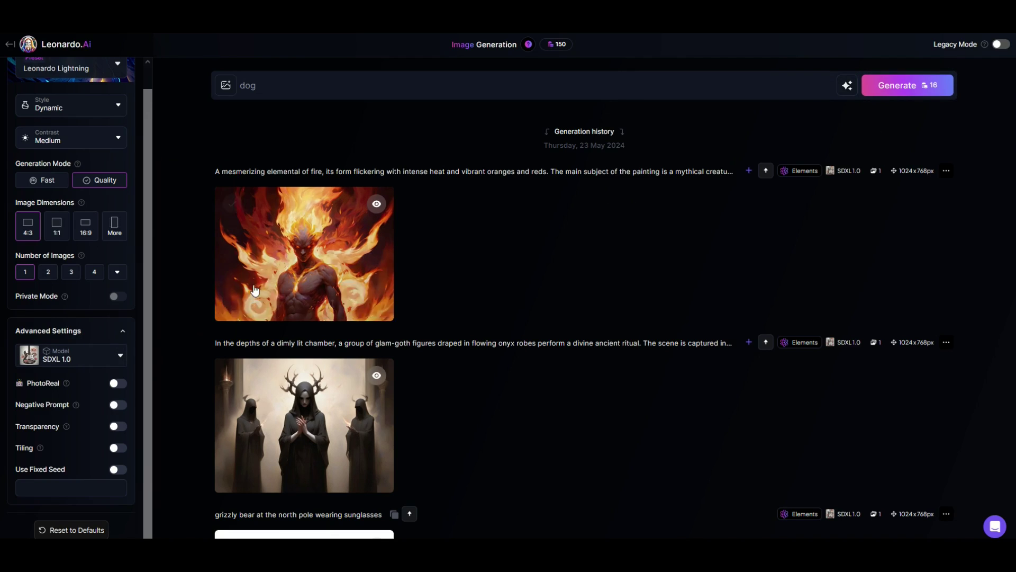
left_click(49, 359)
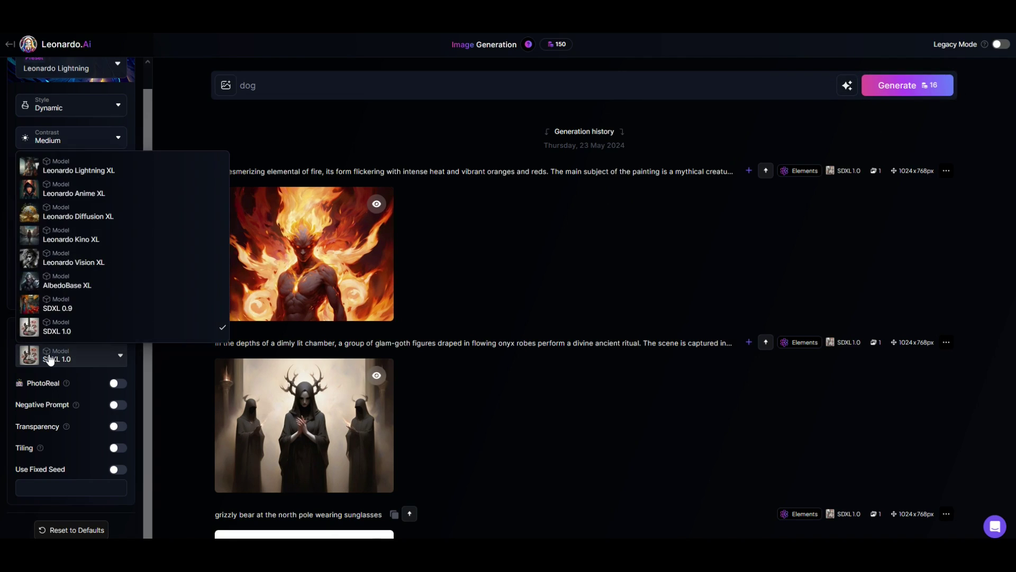
left_click(52, 169)
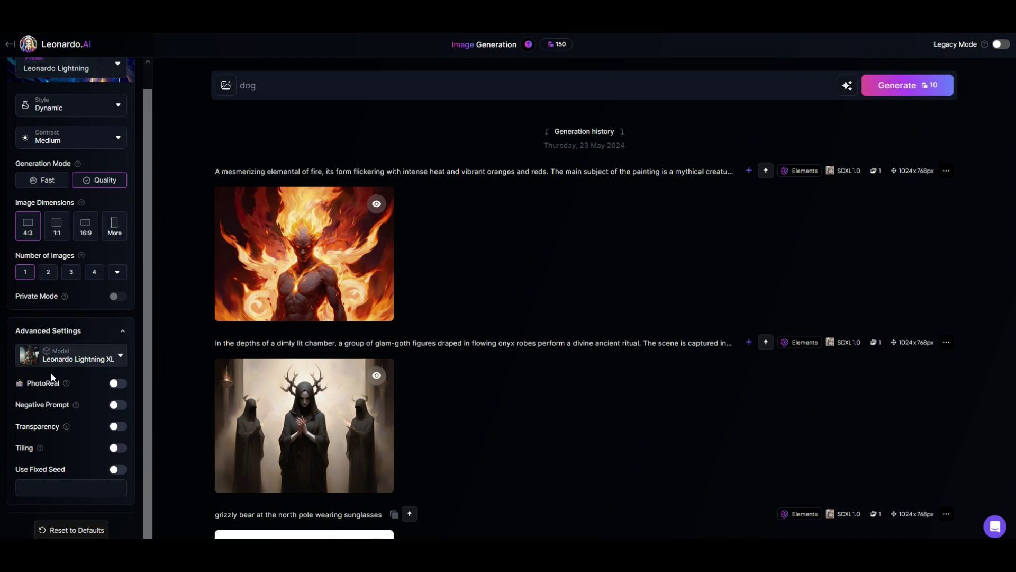
mouse_move(69, 386)
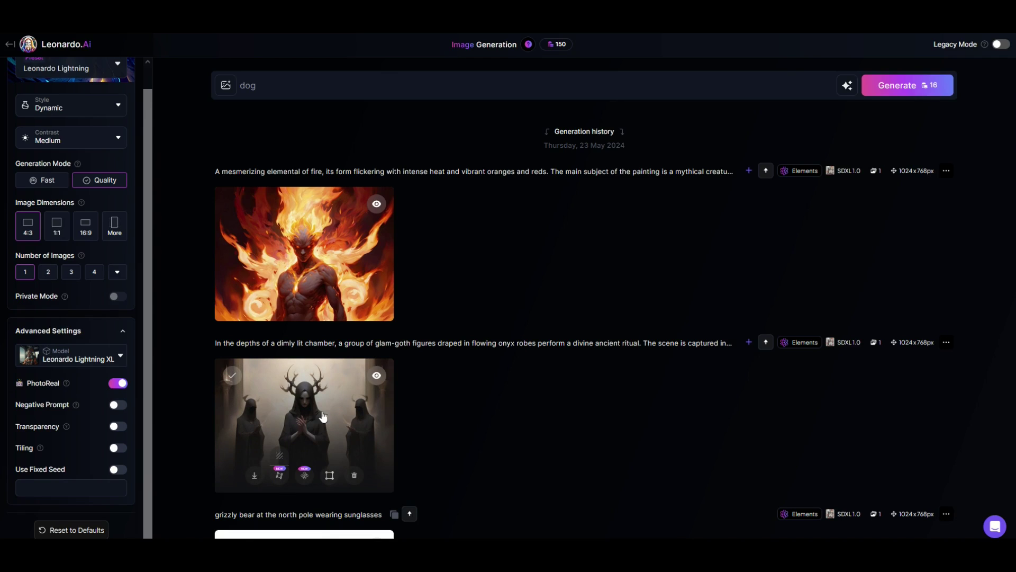
left_click(119, 385)
left_click(117, 406)
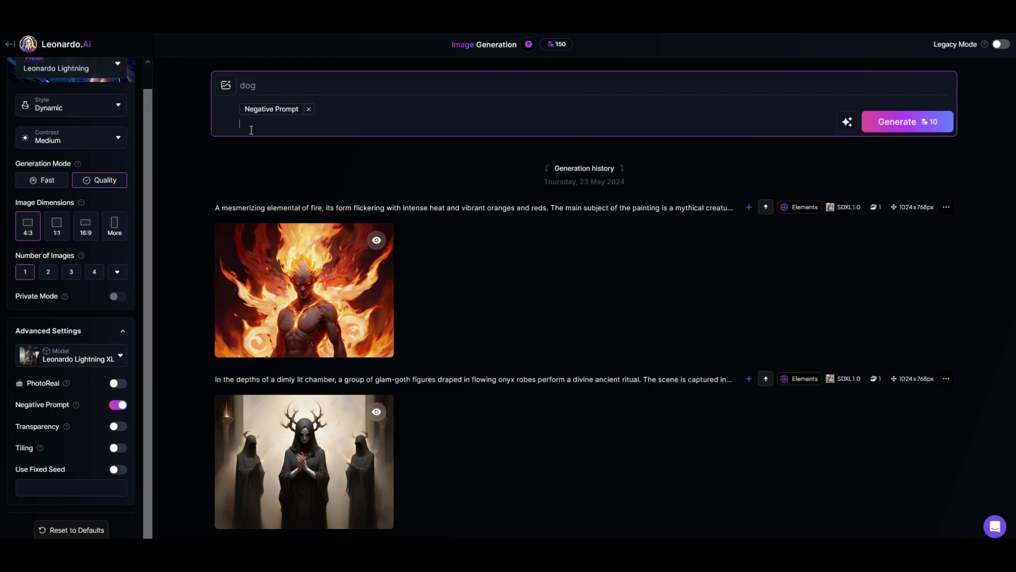
left_click(118, 404)
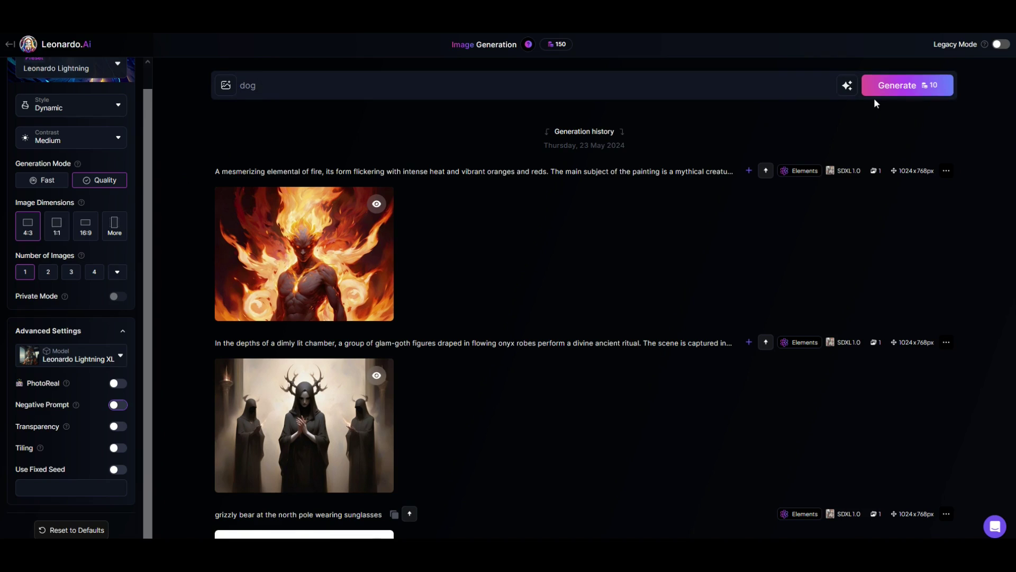
- Generate one 1184×896px dog image with Leonardo Lightning XL
left_click(894, 84)
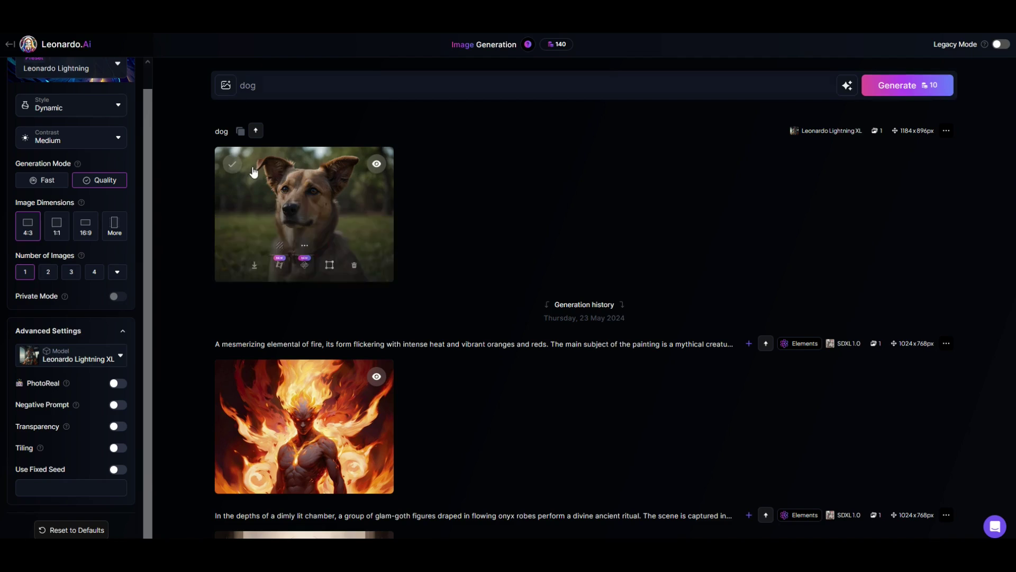
mouse_move(369, 189)
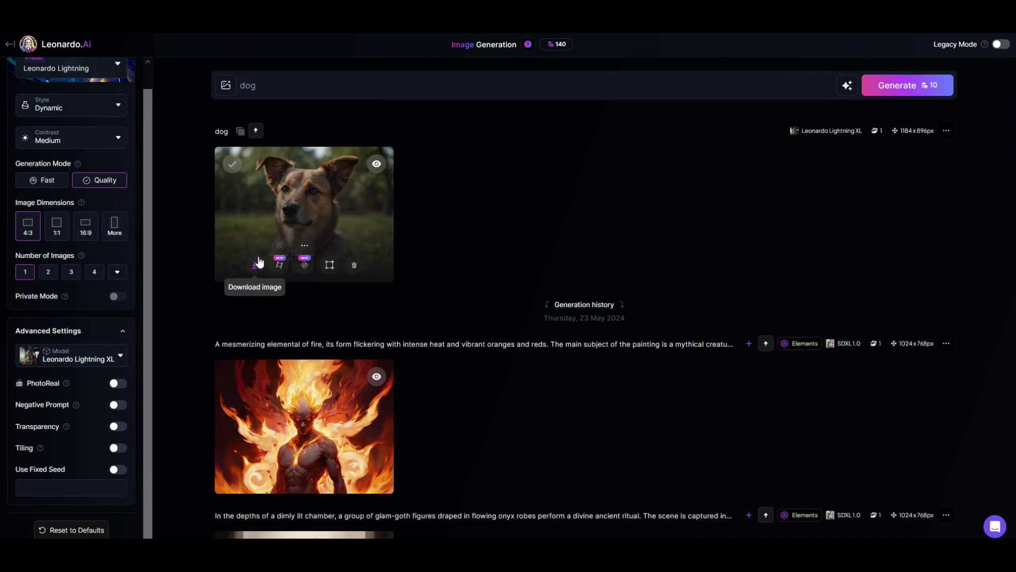
- Switch the model to AlbedoBase XL with Moody style and Low contrast
left_click(70, 361)
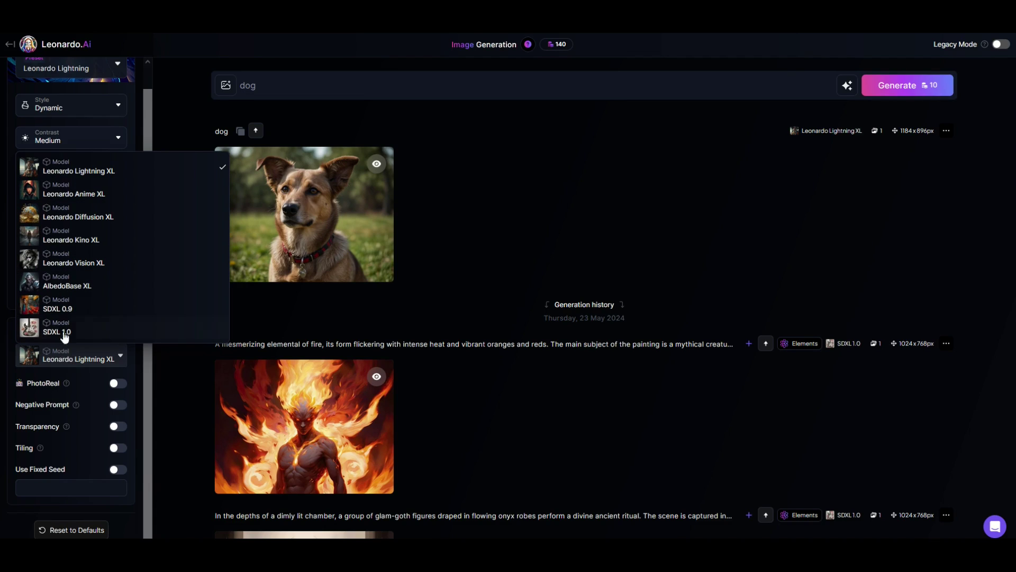
left_click(61, 288)
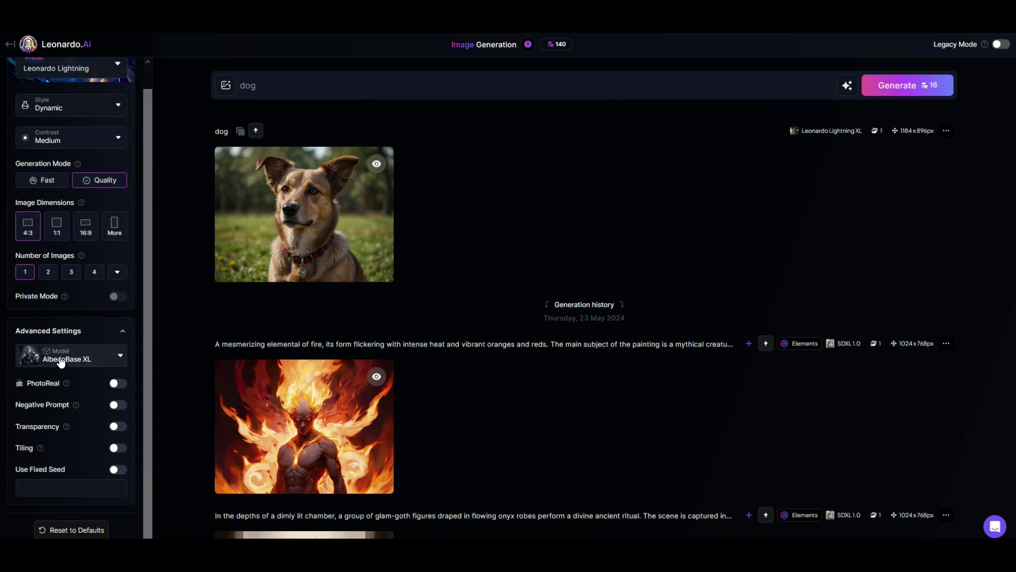
left_click(61, 110)
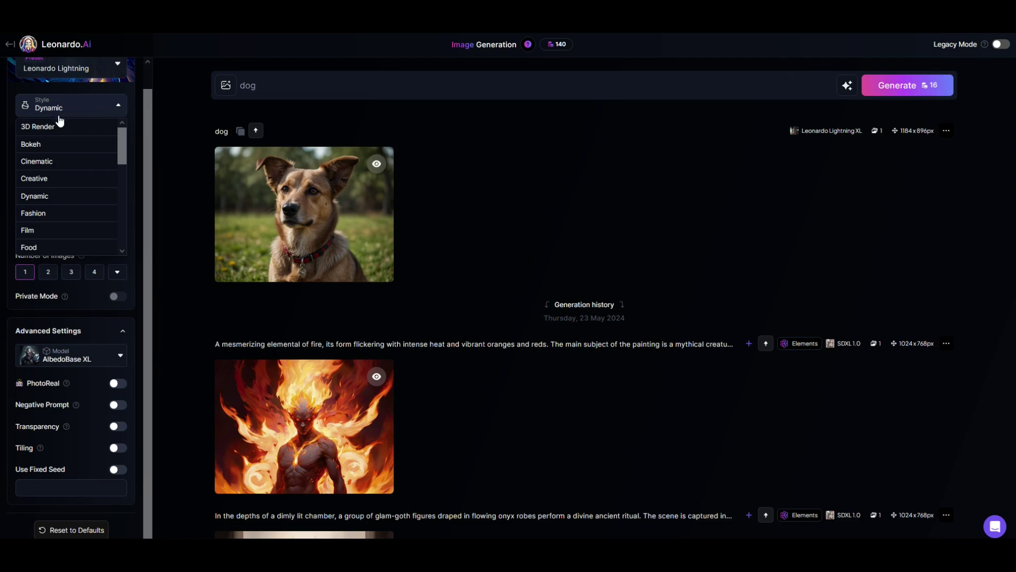
scroll(40, 191, "down", 2)
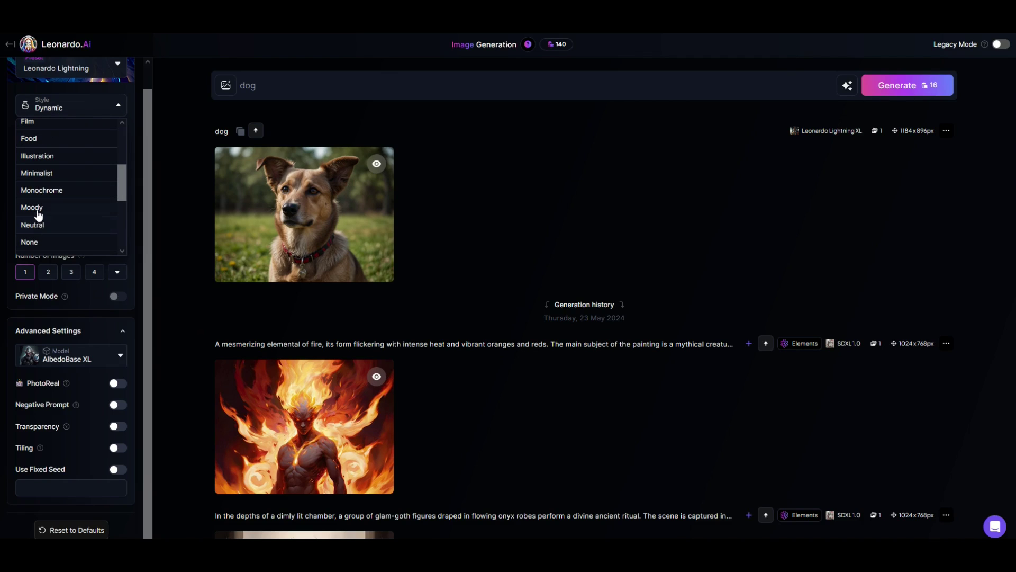
left_click(32, 208)
left_click(57, 148)
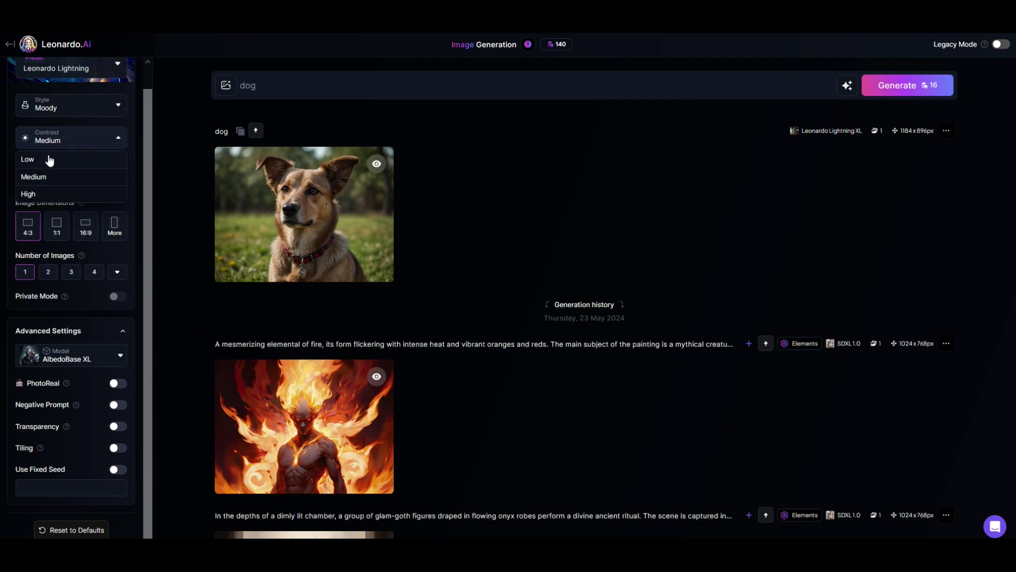
left_click(47, 159)
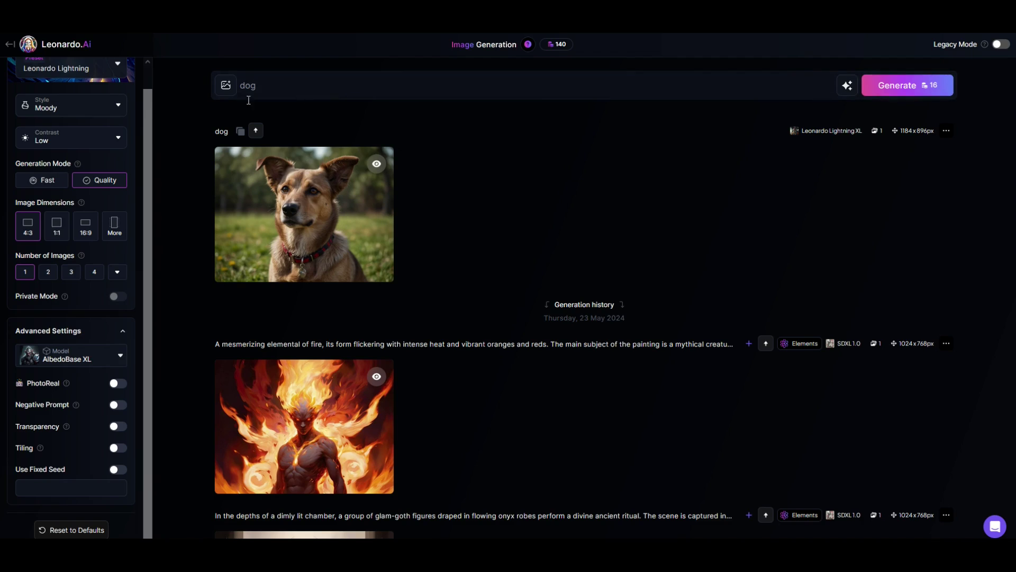
- Generate the black dog in a misty forest and view it full size
left_click(901, 88)
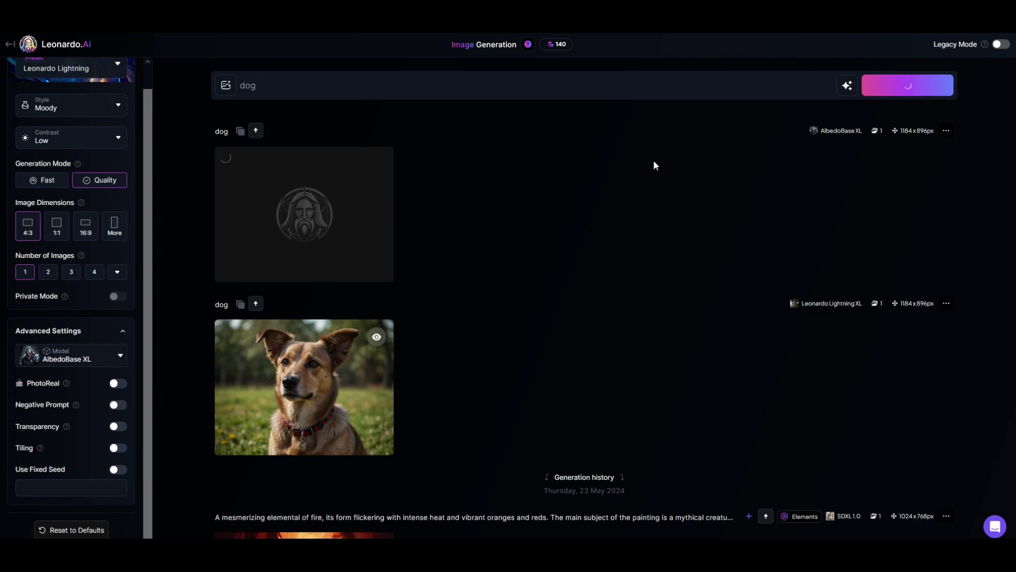
mouse_move(238, 245)
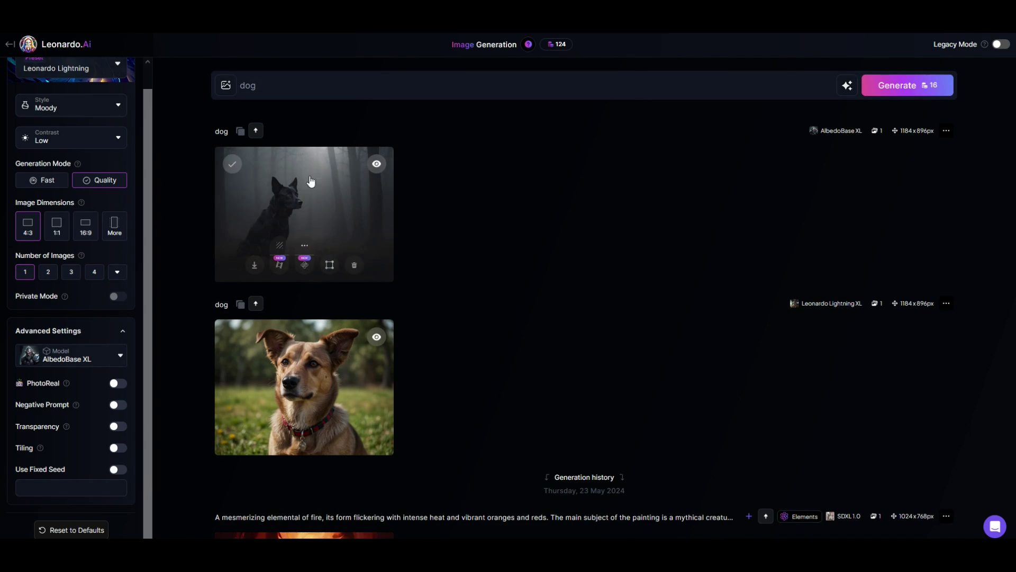
left_click(252, 209)
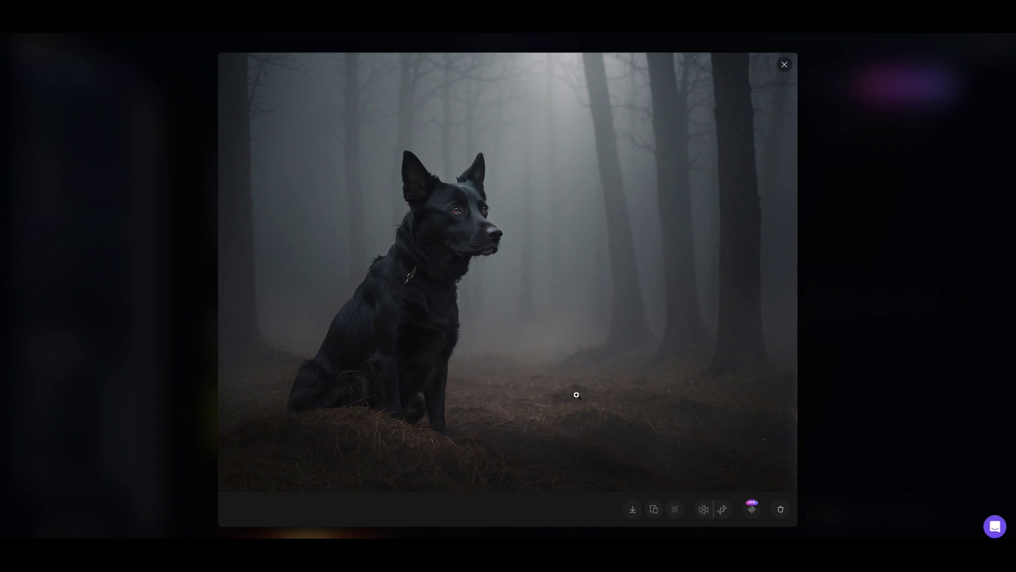
left_click(785, 66)
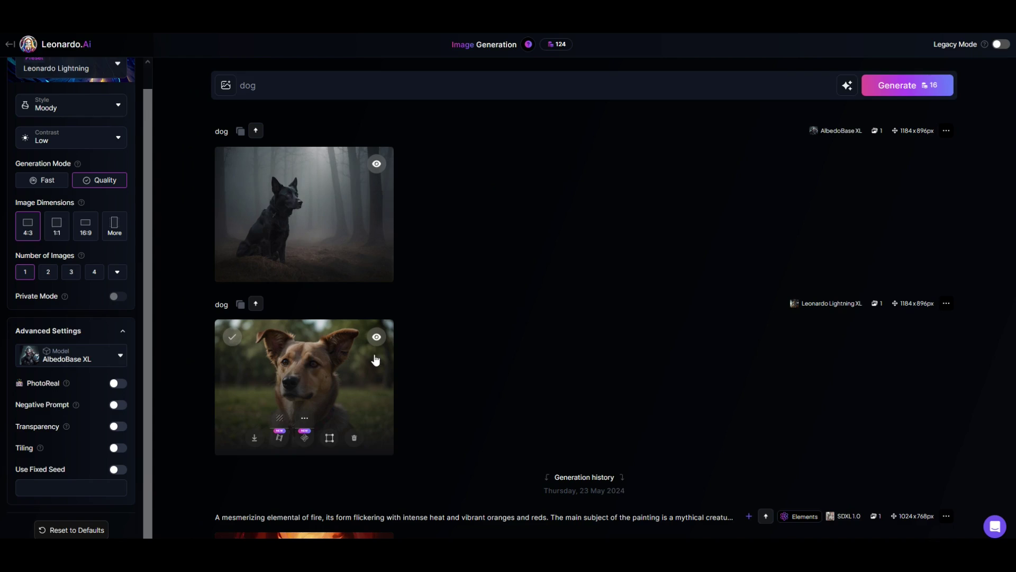
- Change the prompt to 'white dog in a busy city', generate it and view the result
left_click(239, 87)
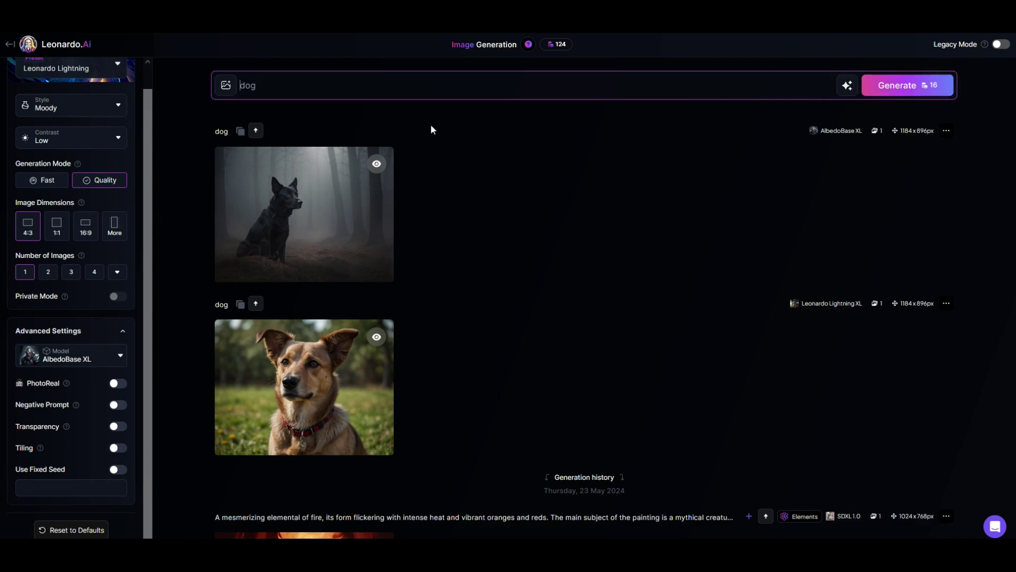
type("white dog in a busy city")
key("Return")
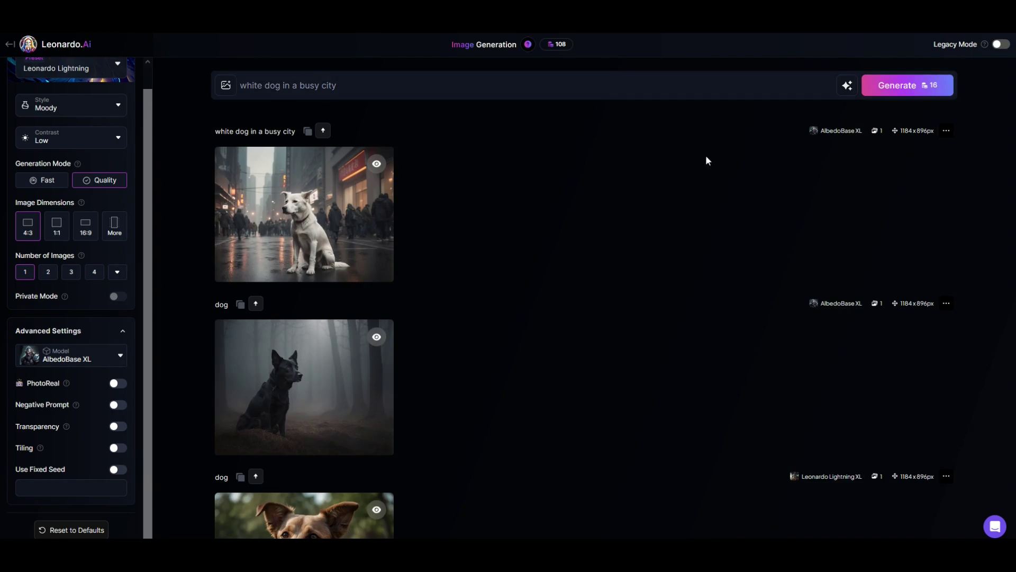
left_click(304, 227)
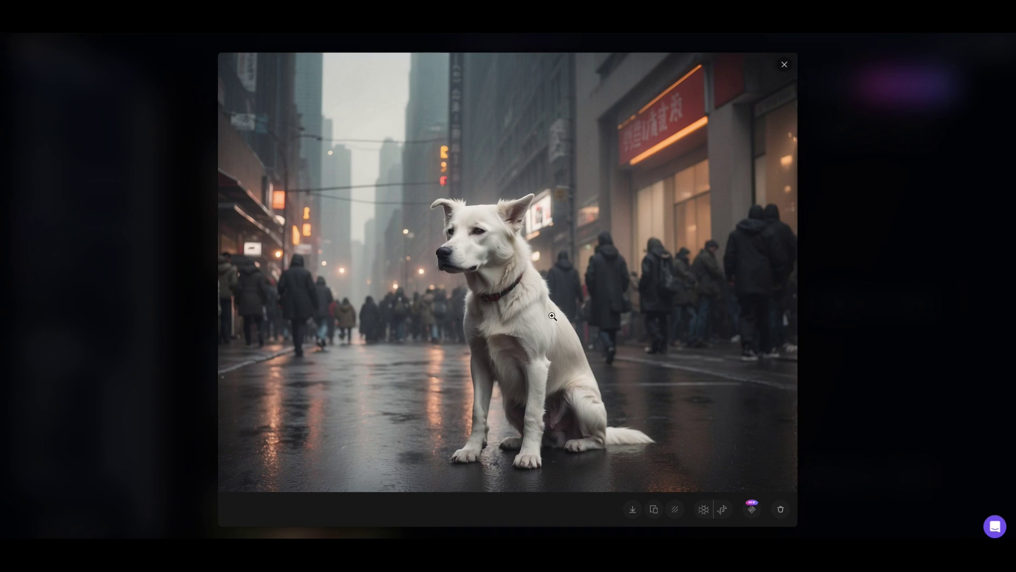
key("Escape")
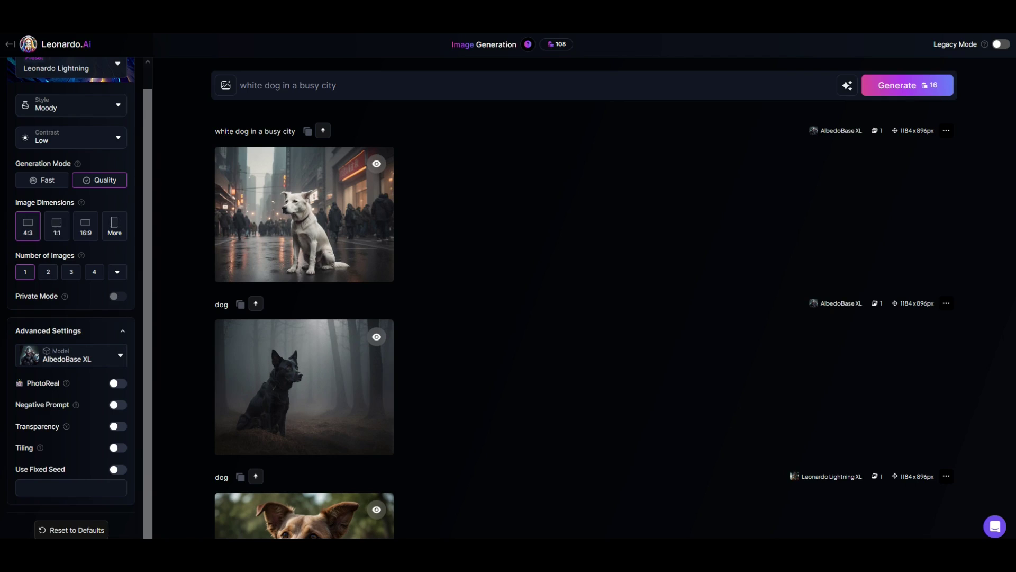
- Switch the model to Leonardo Lightning XL and the style to Retro
left_click(50, 359)
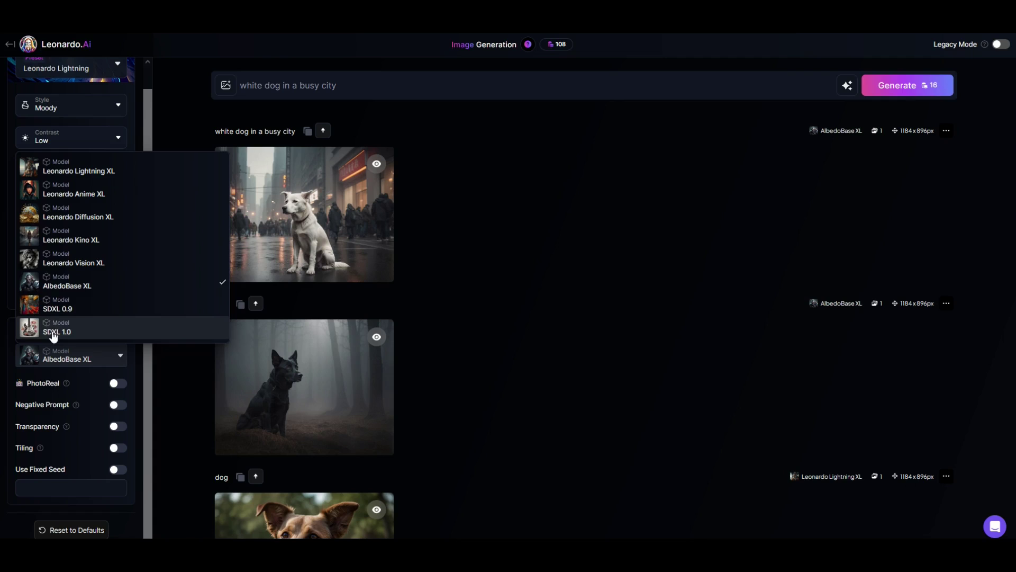
scroll(67, 273, "down", 2)
scroll(64, 275, "up", 2)
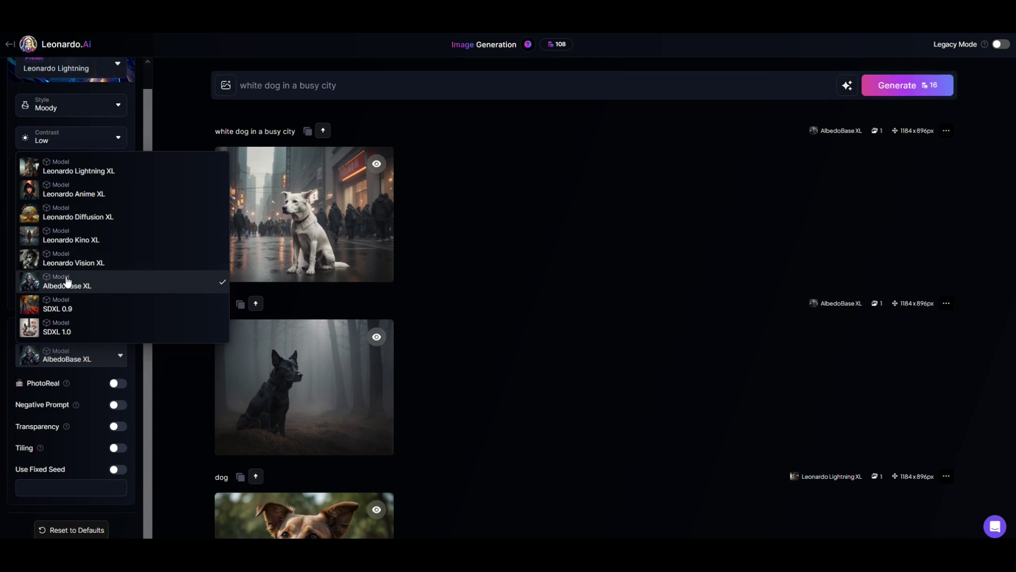
left_click(62, 169)
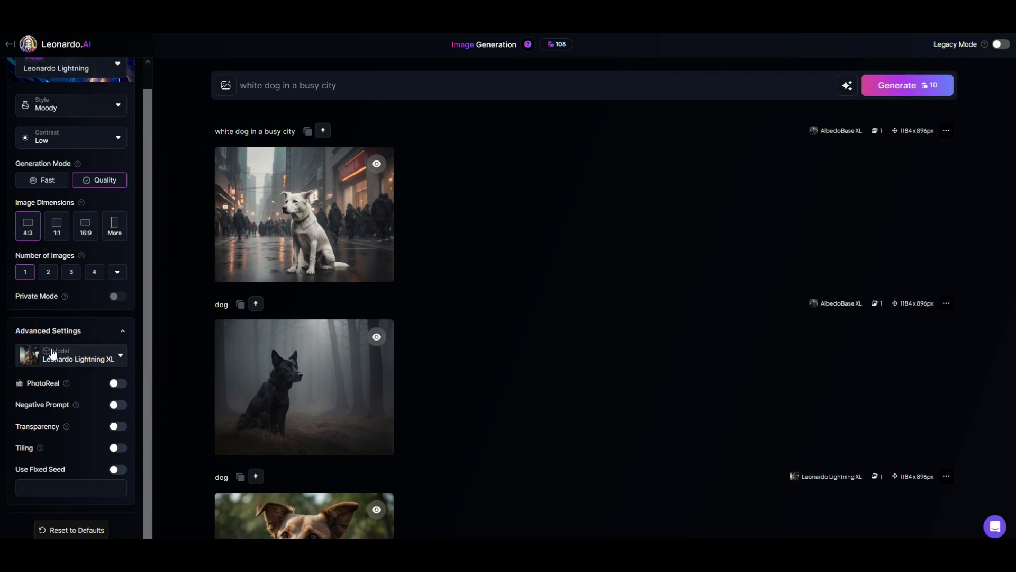
left_click(61, 108)
scroll(50, 171, "down", 5)
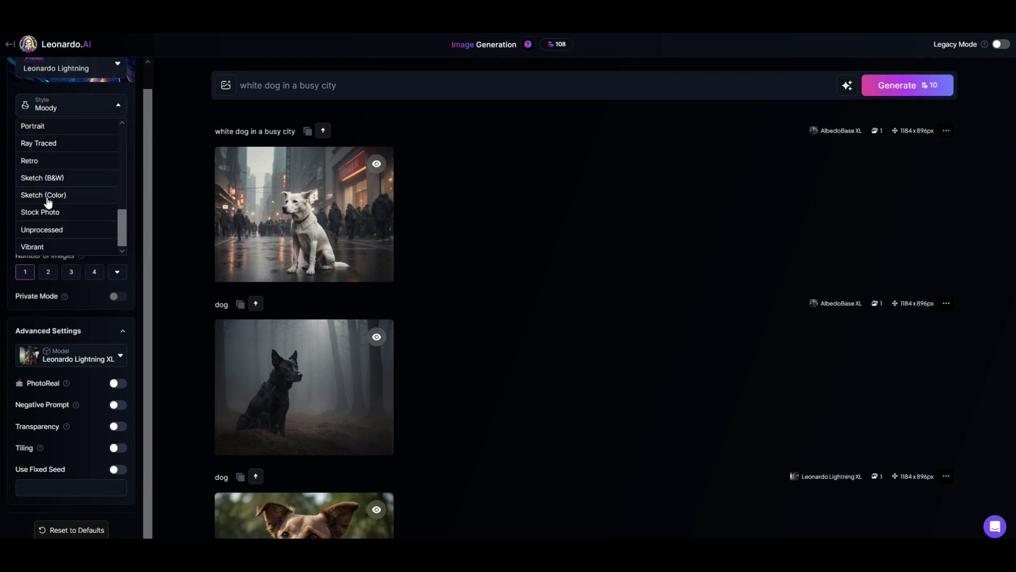
left_click(52, 162)
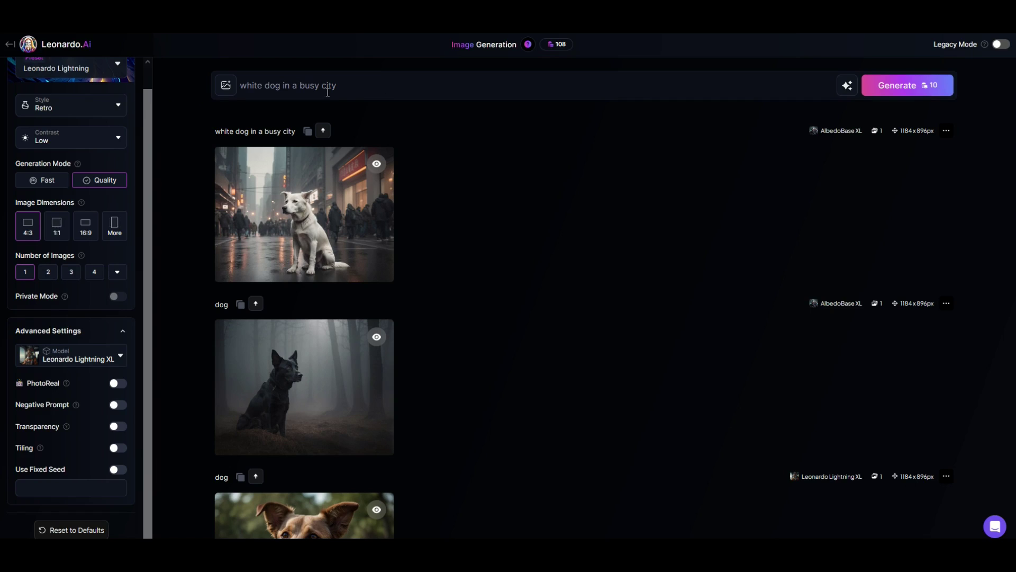
scroll(84, 116, "up", 1)
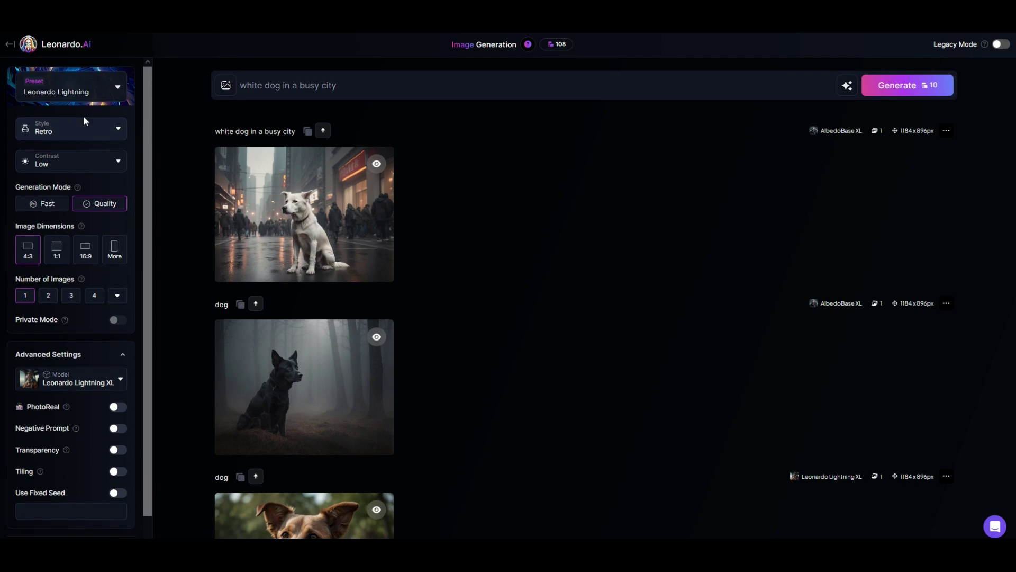
- Apply the Anime preset, bringing Anime General style and Leonardo Anime XL
left_click(45, 94)
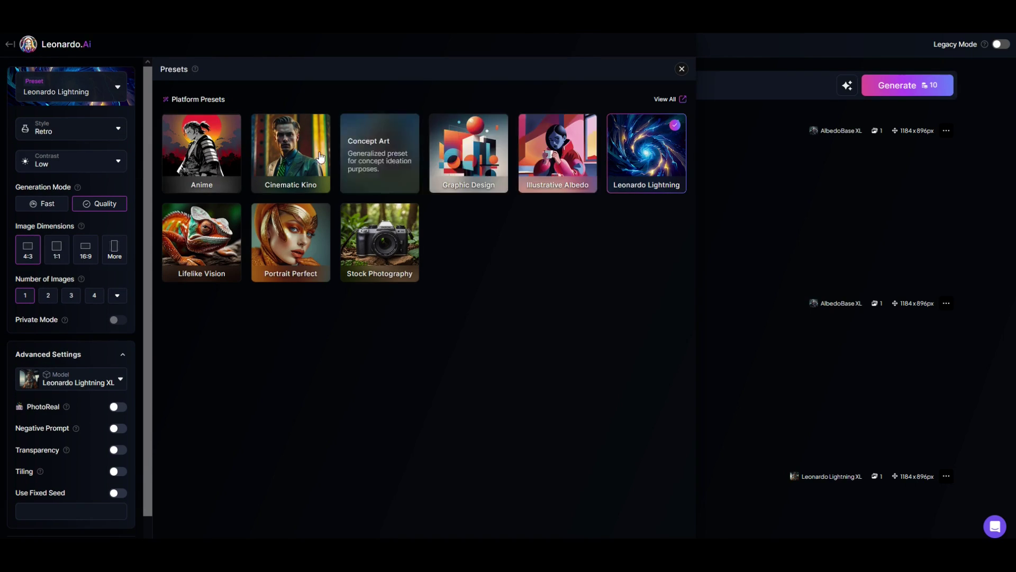
mouse_move(185, 178)
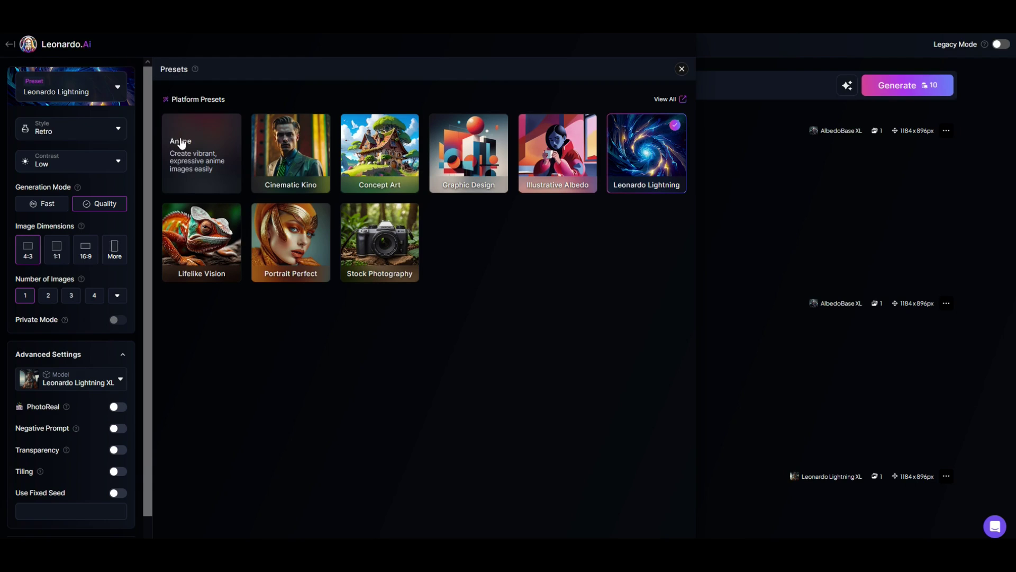
left_click(211, 192)
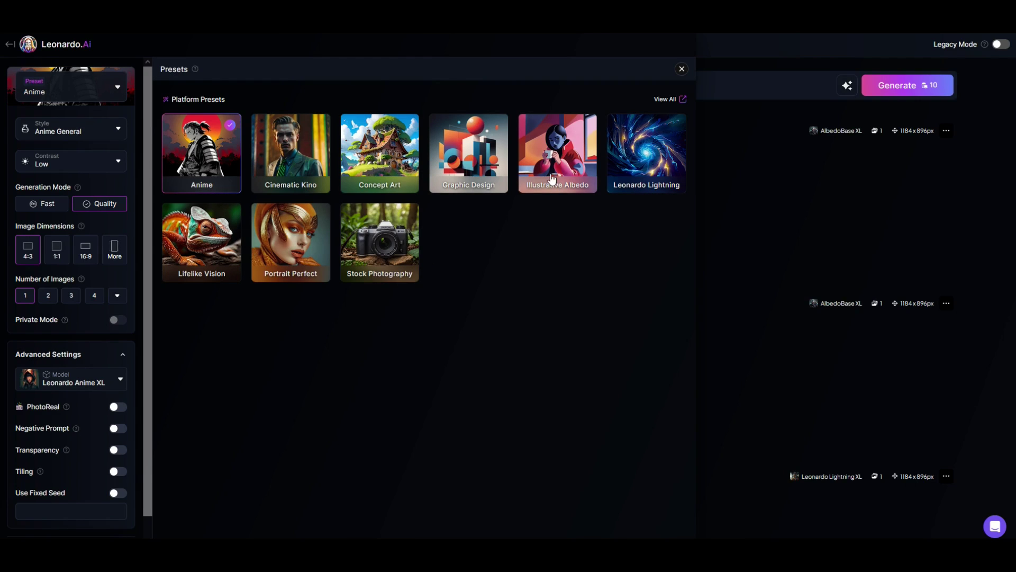
left_click(682, 69)
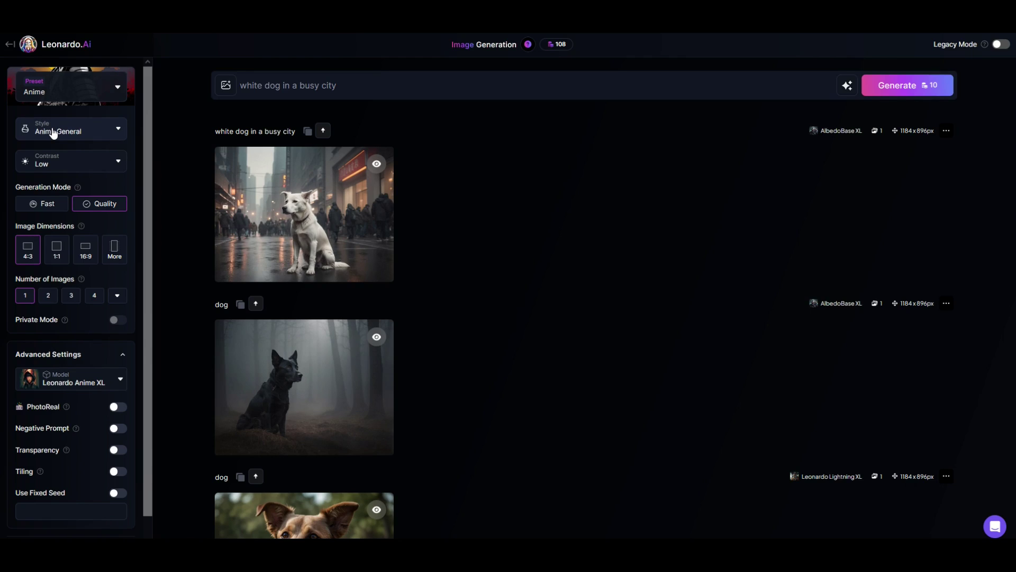
- Set contrast to Medium and view the new anime white dog image full size
left_click(53, 164)
left_click(48, 198)
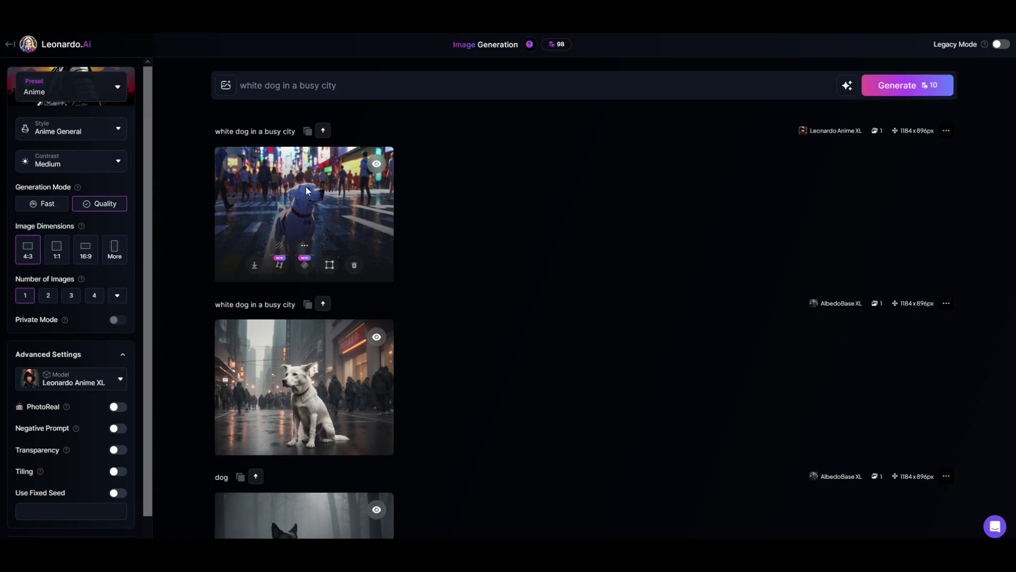
left_click(308, 186)
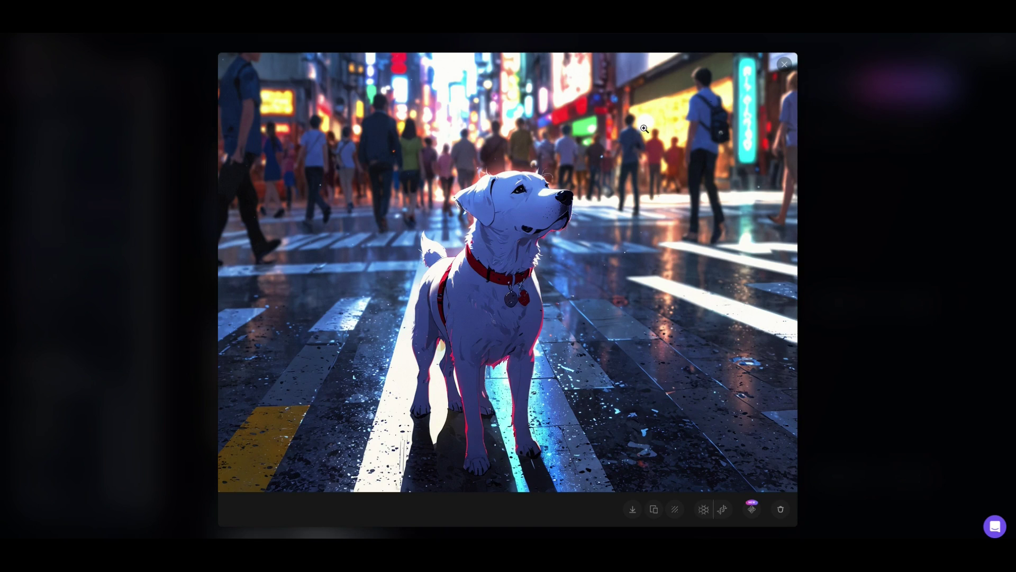
left_click(785, 66)
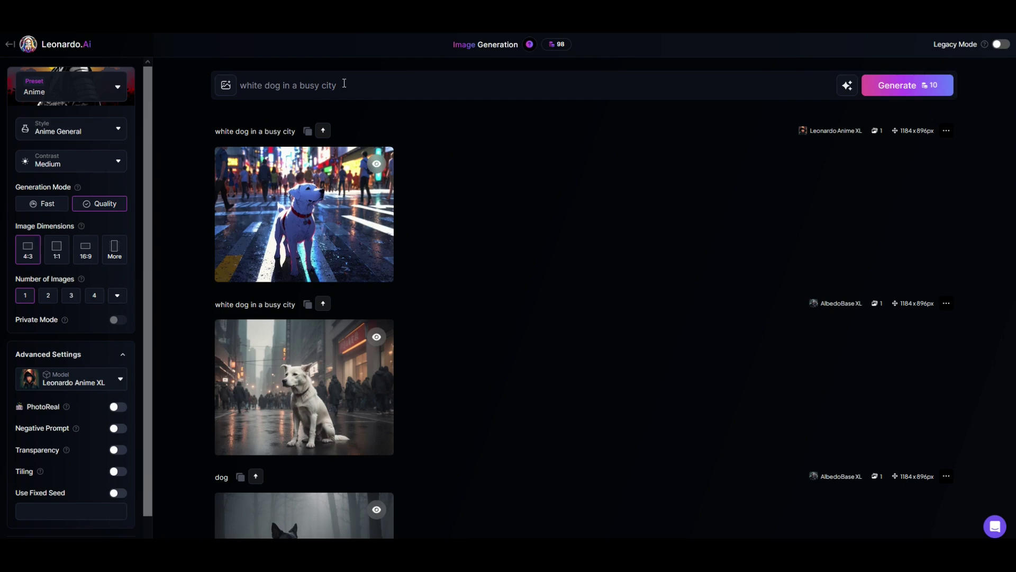
- Replace the prompt with a random cosmic amoeba prompt, generate it and view the result
left_click_drag(344, 83, 238, 84)
key("BackSpace")
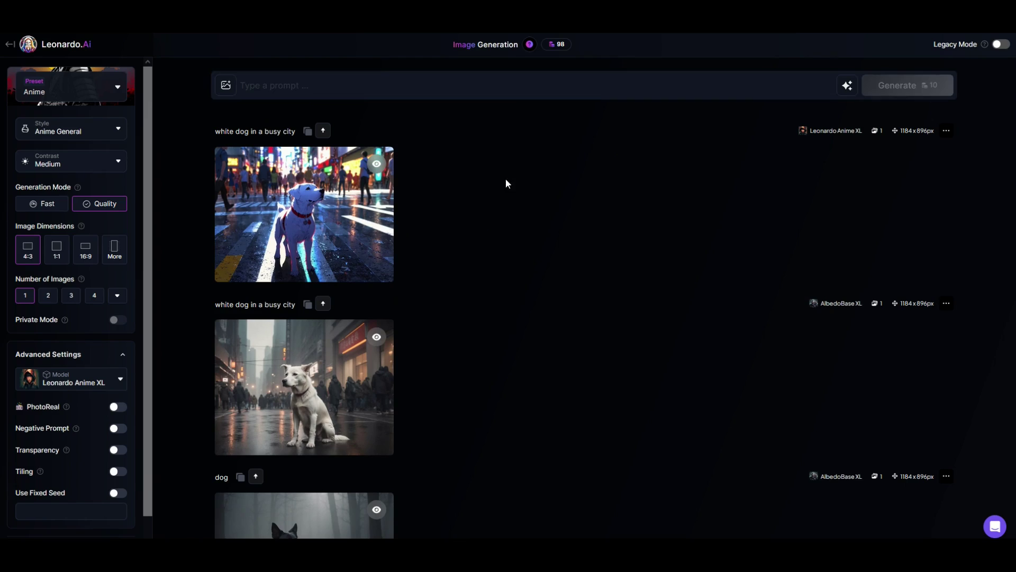
left_click(848, 87)
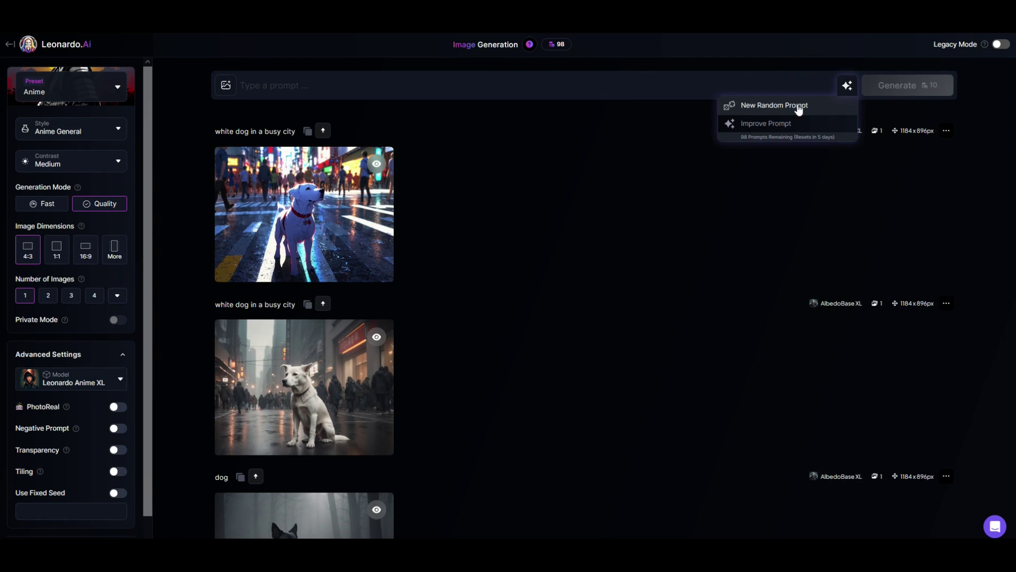
left_click(774, 109)
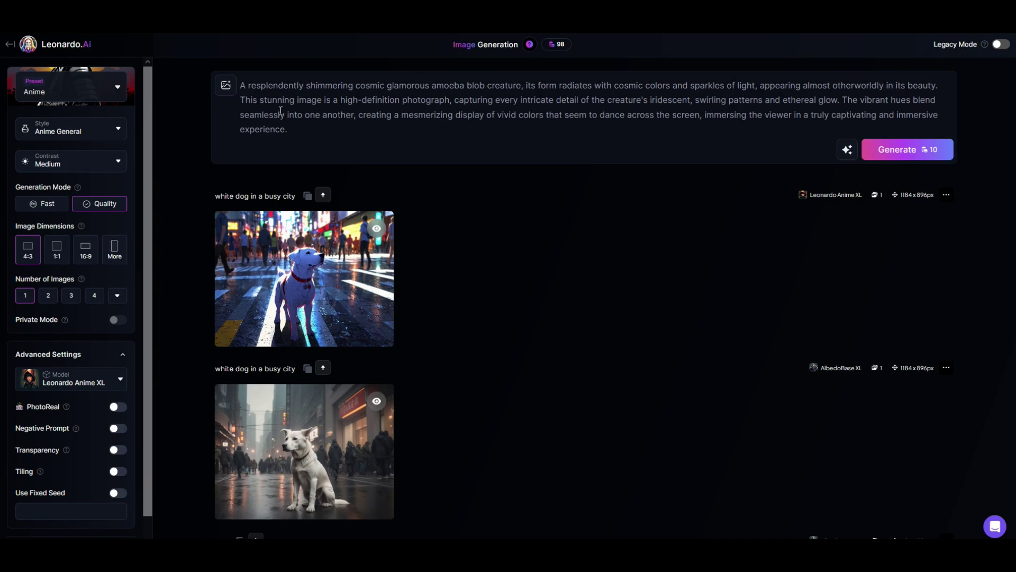
left_click(906, 153)
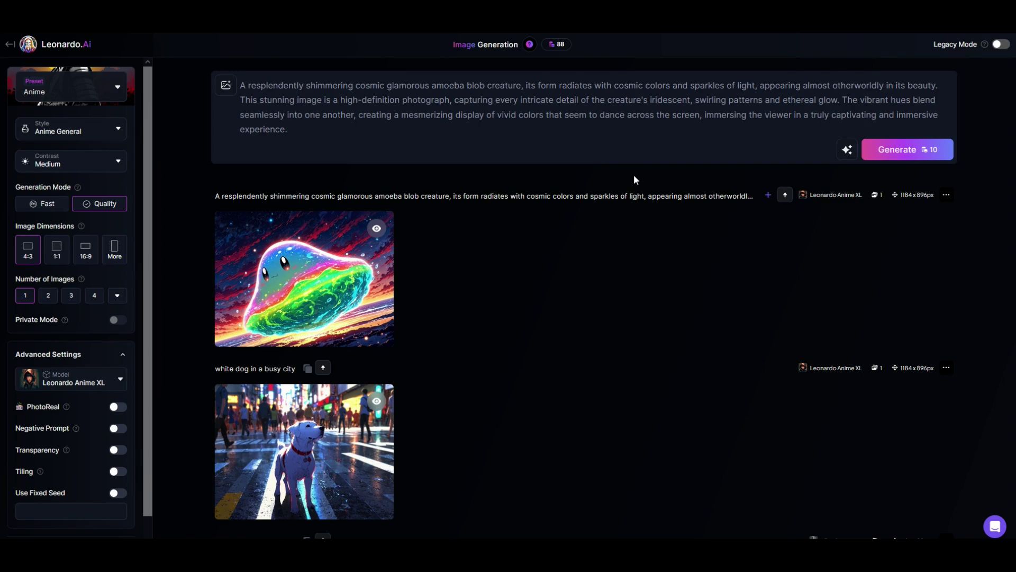
left_click(301, 264)
- Return to Home, dismiss the Image Gen V2 popup and scroll through Community Creations
left_click(66, 47)
left_click(694, 163)
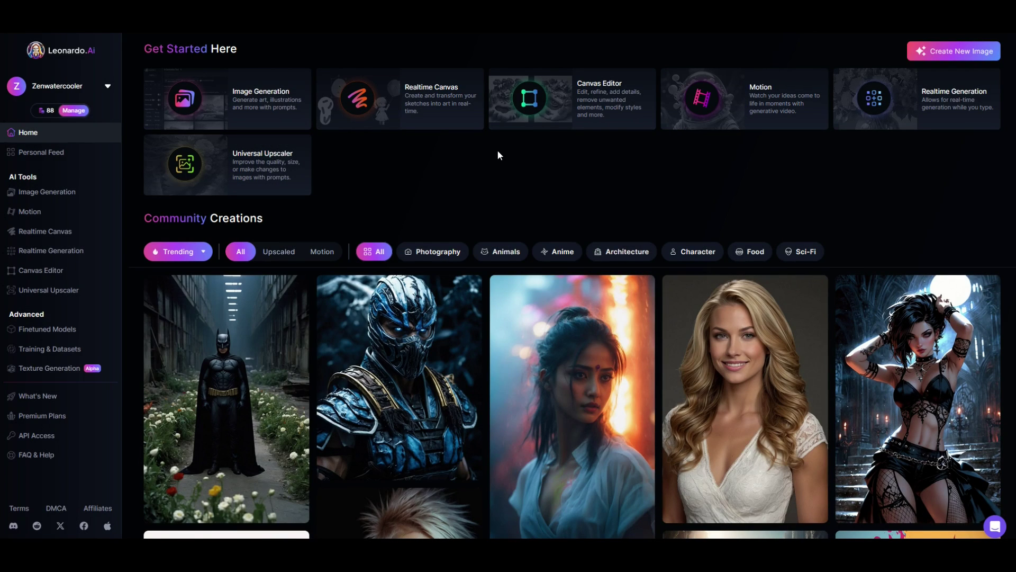
scroll(497, 150, "down", 2)
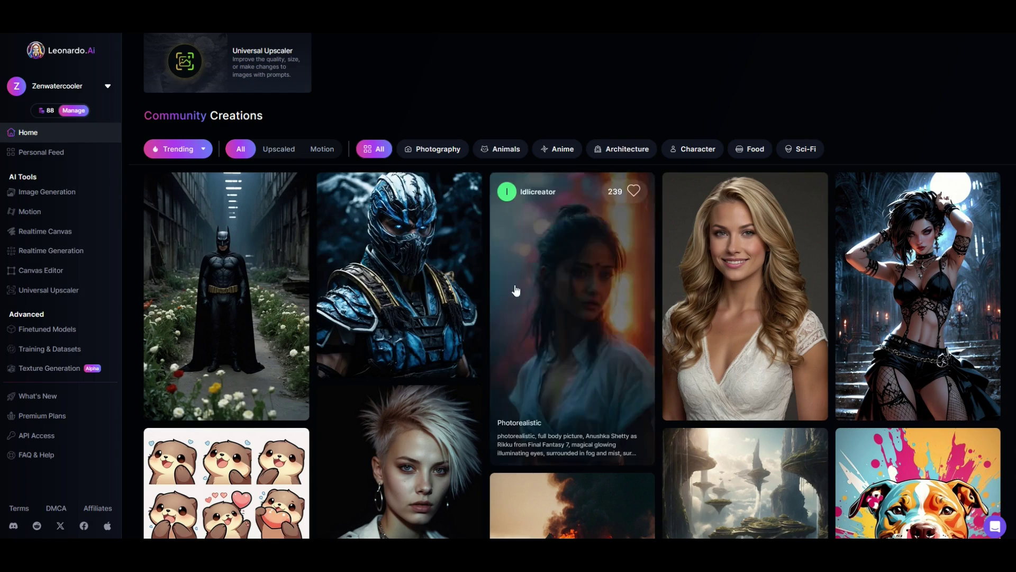
- Copy the burning-house community image's prompt from its details, then close them and scroll back up
scroll(568, 295, "down", 6)
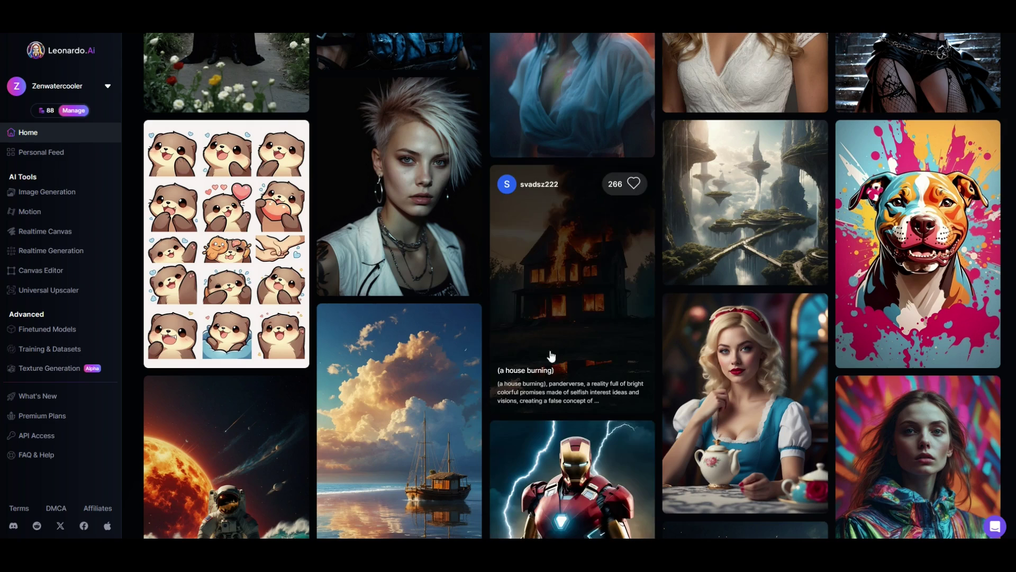
left_click(548, 286)
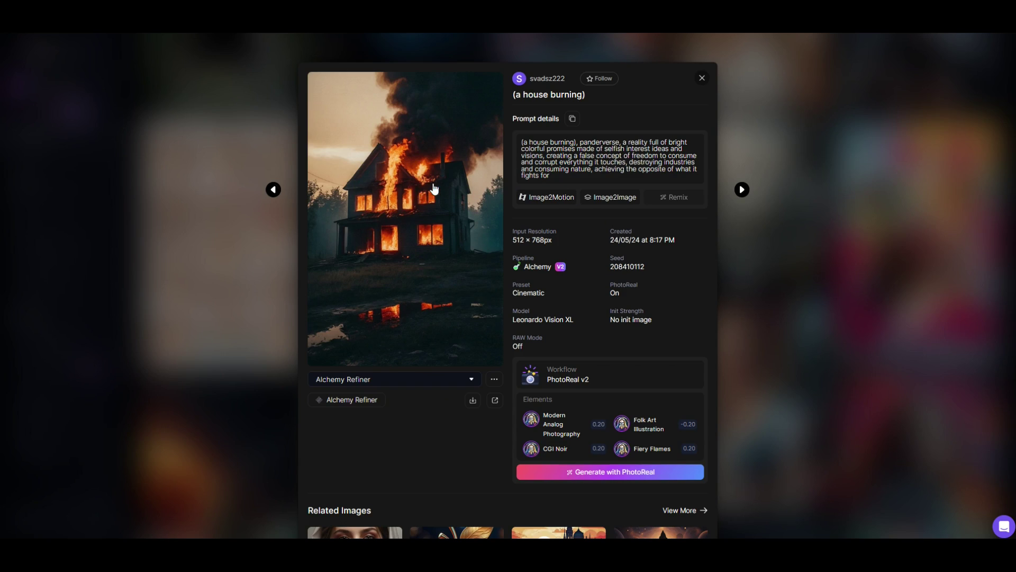
left_click(572, 119)
left_click(702, 78)
scroll(371, 238, "up", 5)
- Start a new image, clear the old amoeba prompt and paste the copied burning-house prompt
scroll(372, 238, "up", 2)
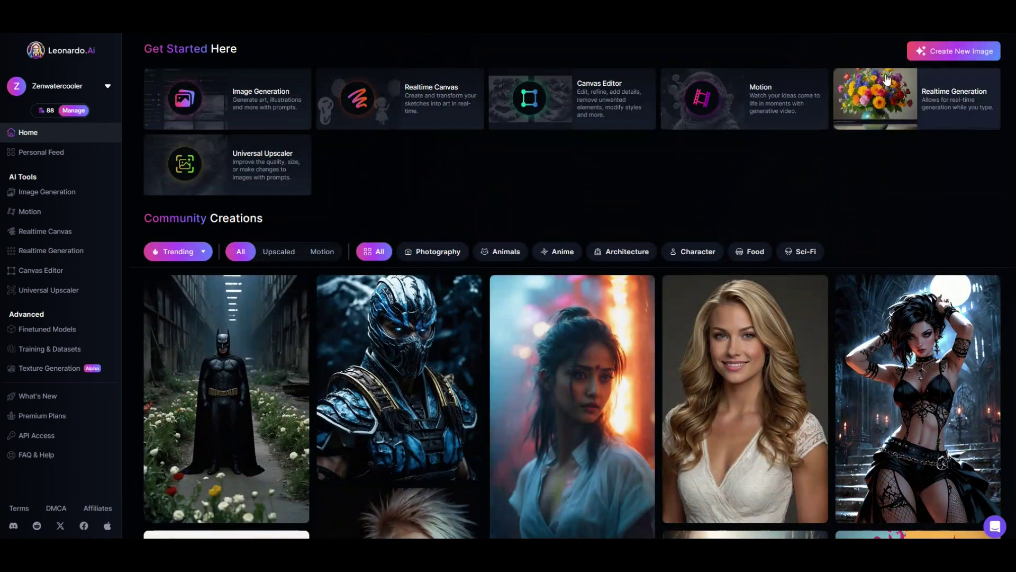
left_click(941, 55)
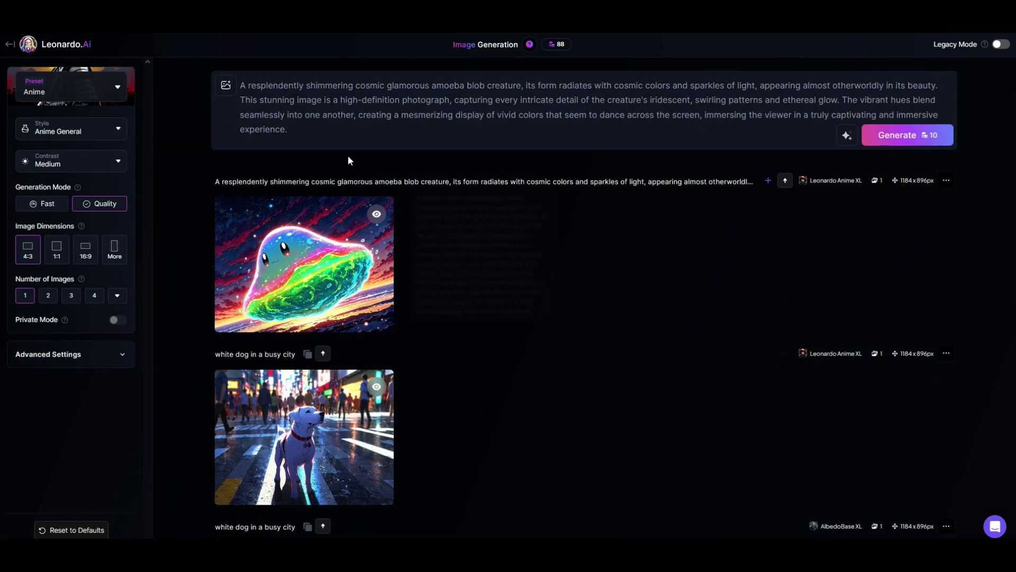
key("ctrl+a")
key("BackSpace")
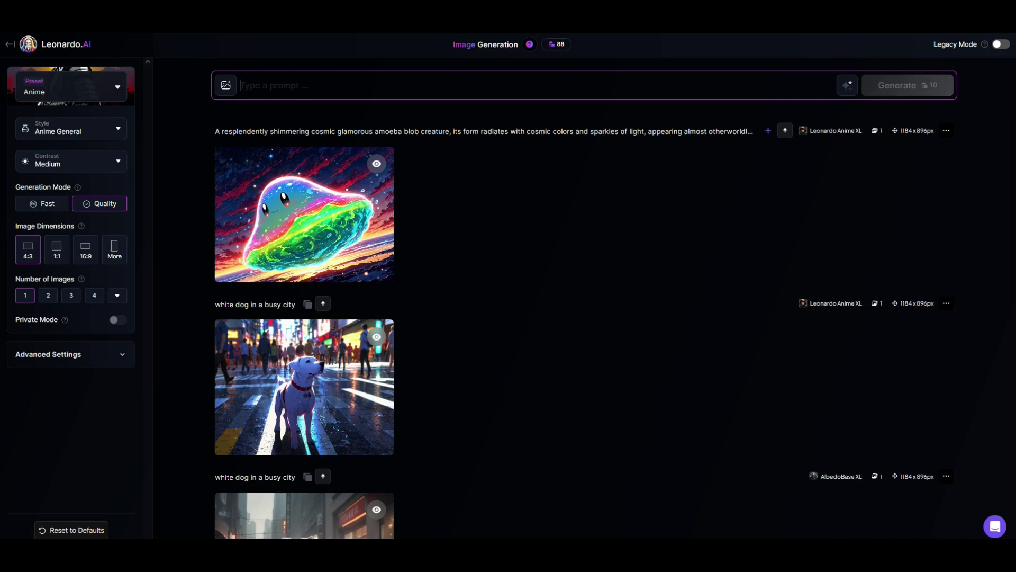
type("(a house burning), panderverse, a reality full of bright colorful promises made of selfish interest ideas and visions, creating a false concept of freedom to consume and corrupt everything it touches, destroying industries and consuming nature, achieving the opposite of what it fights for")
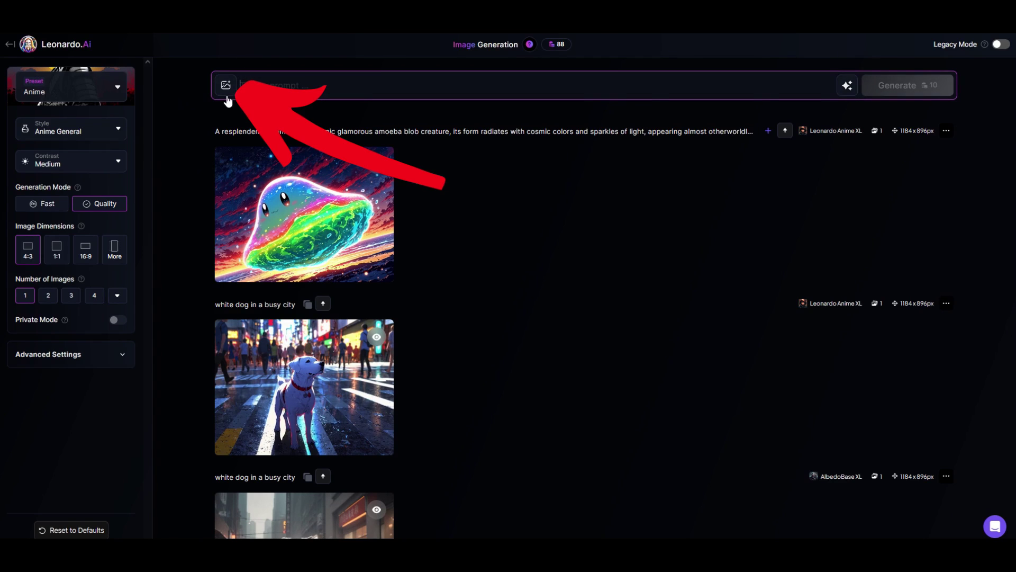
- Pick Oldschool Comic from the full Elements list and confirm it for the generation
left_click(226, 88)
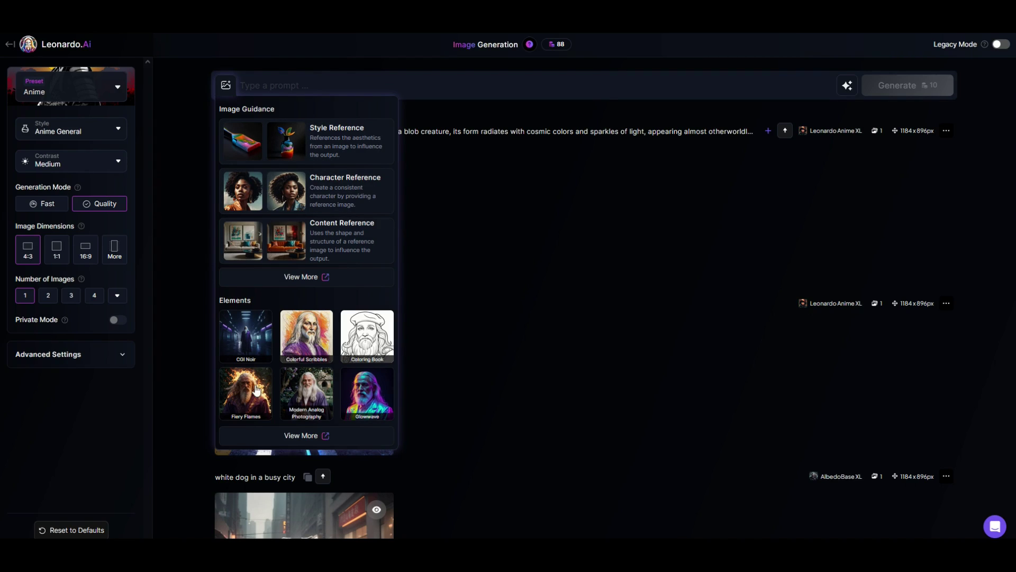
left_click(309, 437)
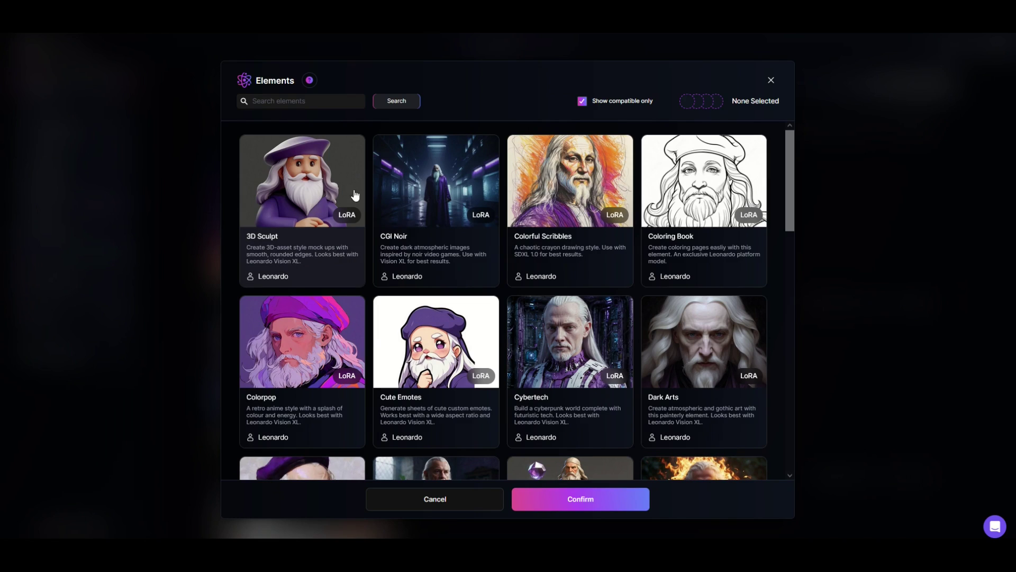
scroll(692, 240, "down", 5)
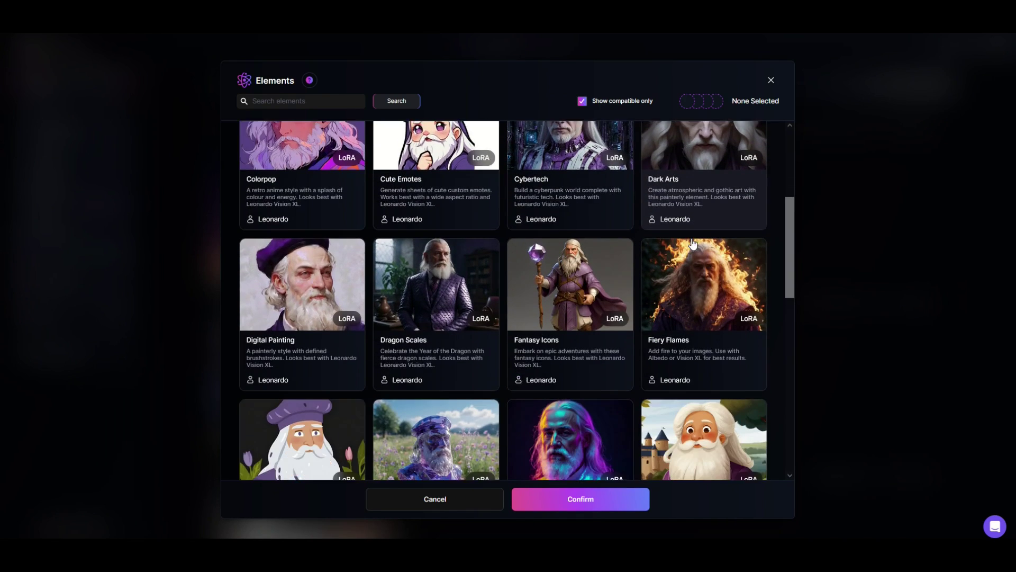
scroll(692, 241, "up", 6)
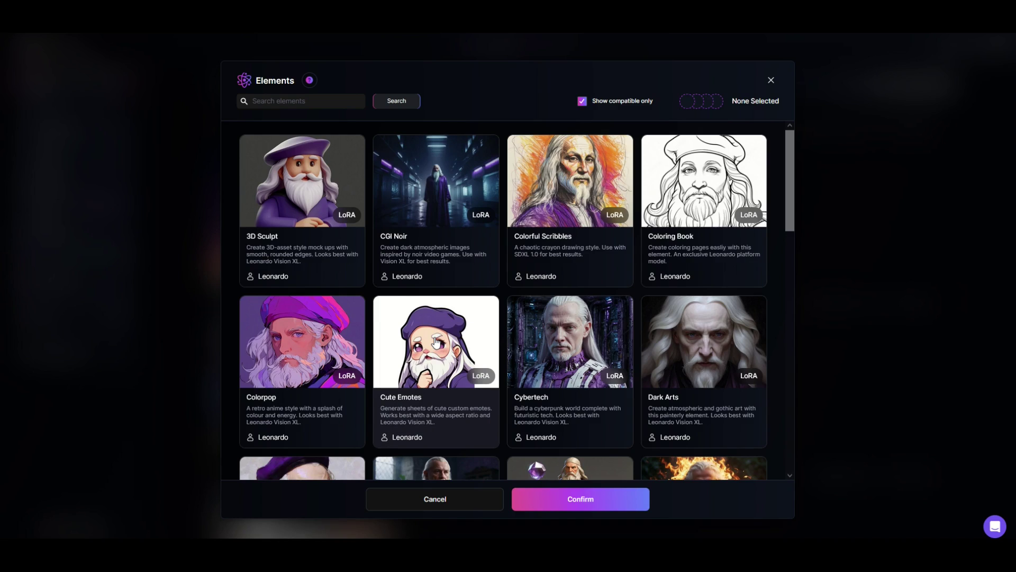
scroll(296, 344, "down", 6)
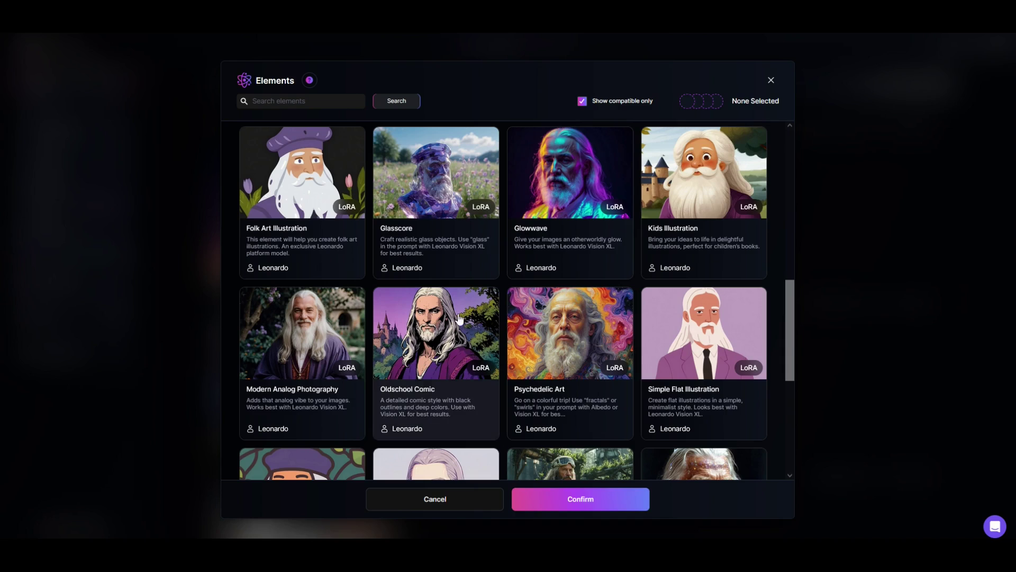
left_click(430, 338)
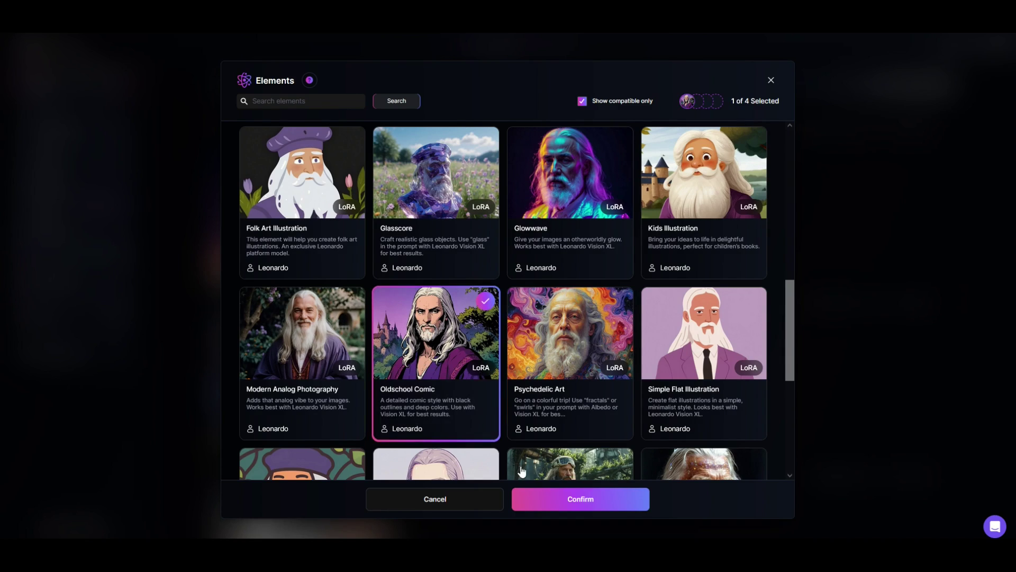
left_click(581, 499)
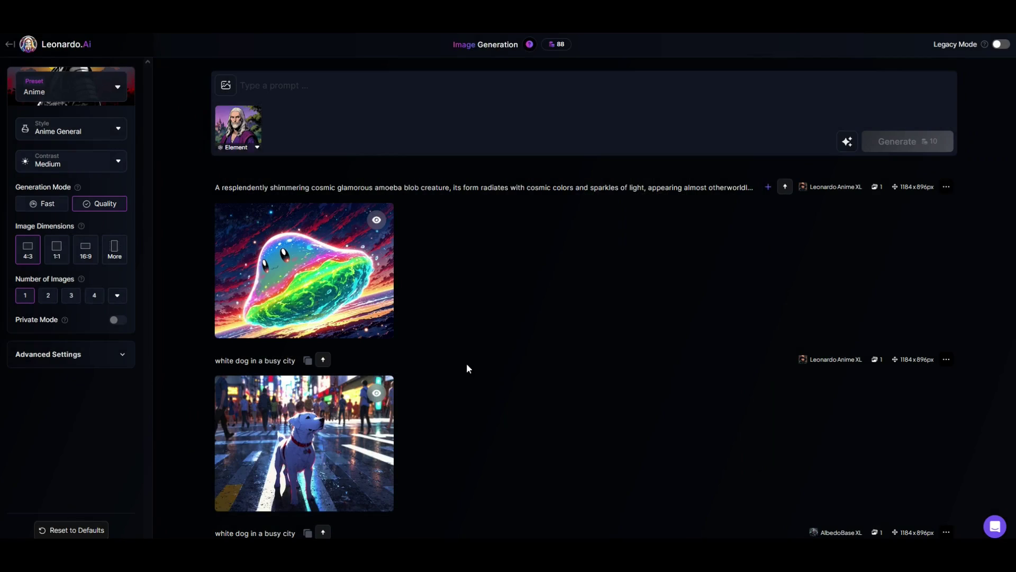
- Generate a comic-style 'ninja with a sword' image and view it enlarged before closing
left_click(282, 85)
type("ninja ")
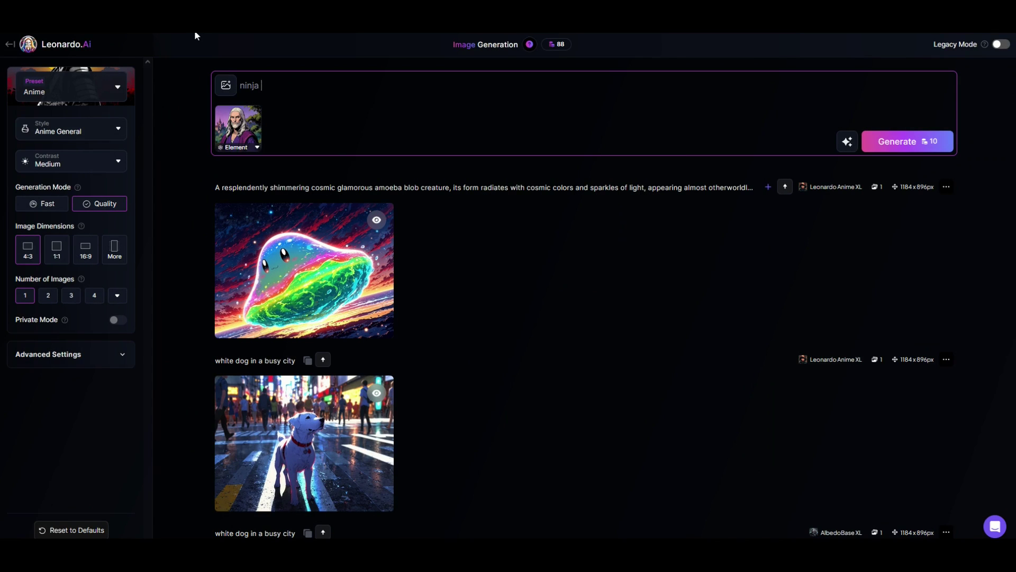
type("with a sword")
left_click(895, 142)
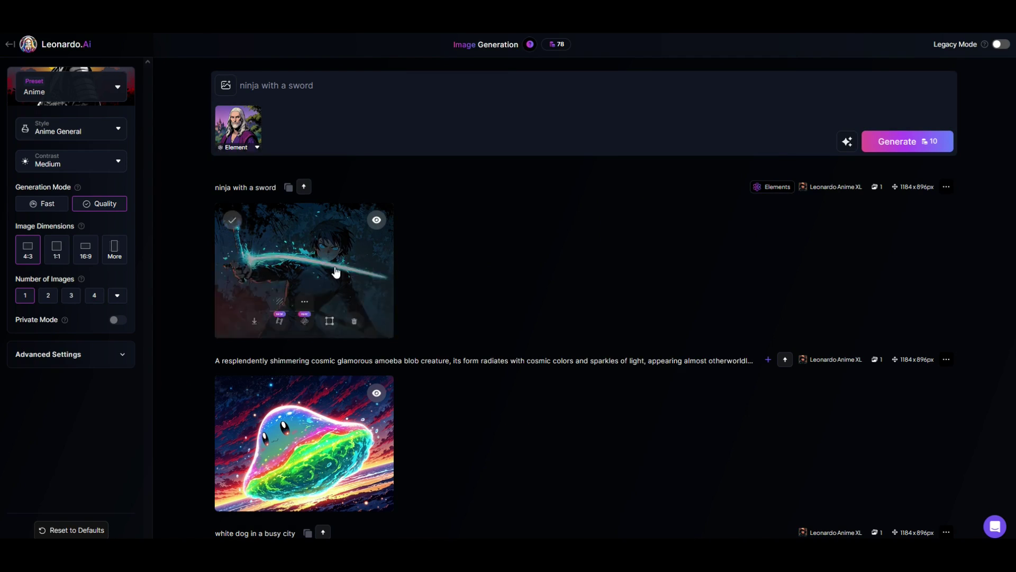
left_click(307, 273)
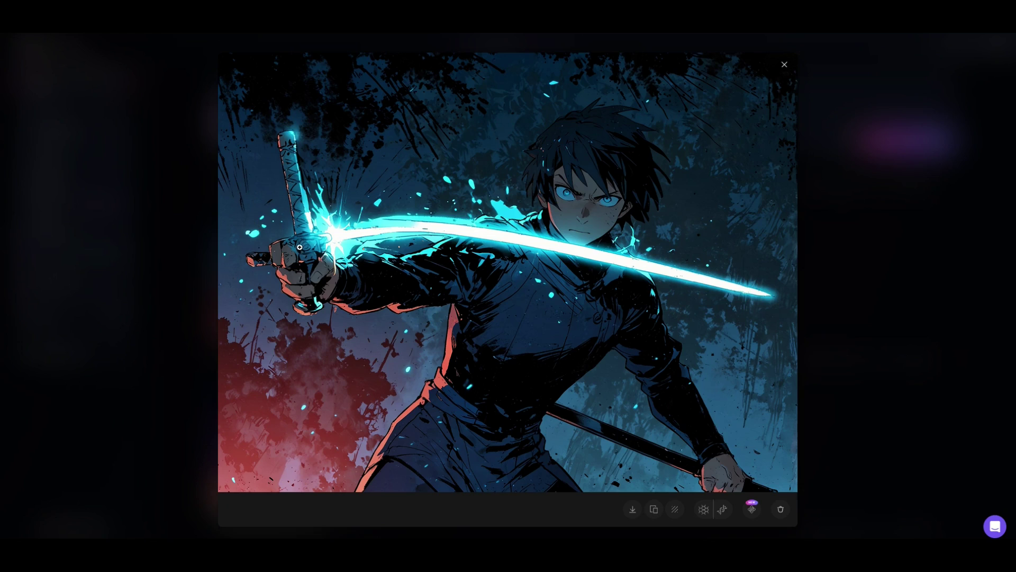
left_click(784, 64)
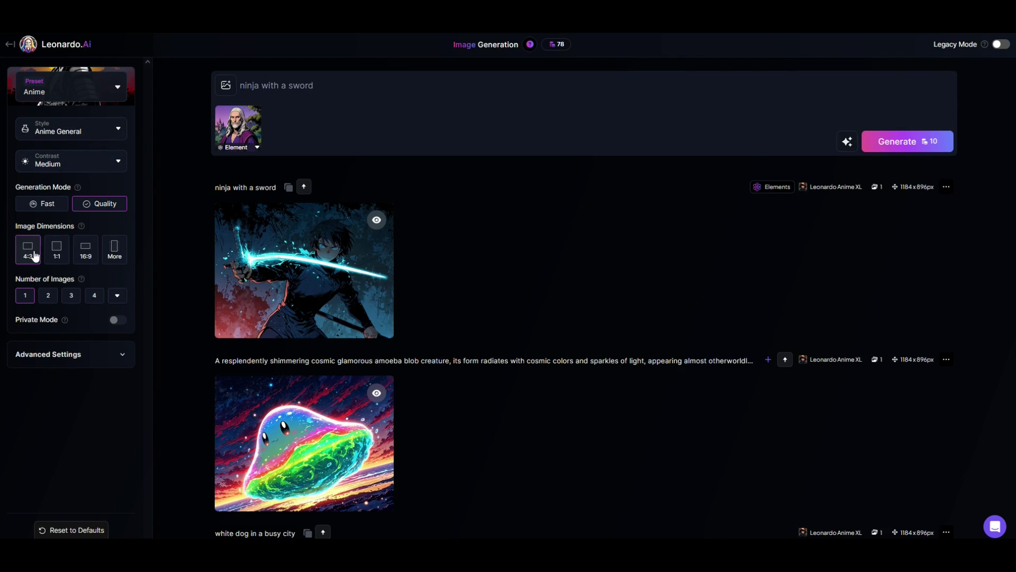
- Show Advanced Settings, raise the Oldschool Comic element's strength, then delete the element
left_click(48, 356)
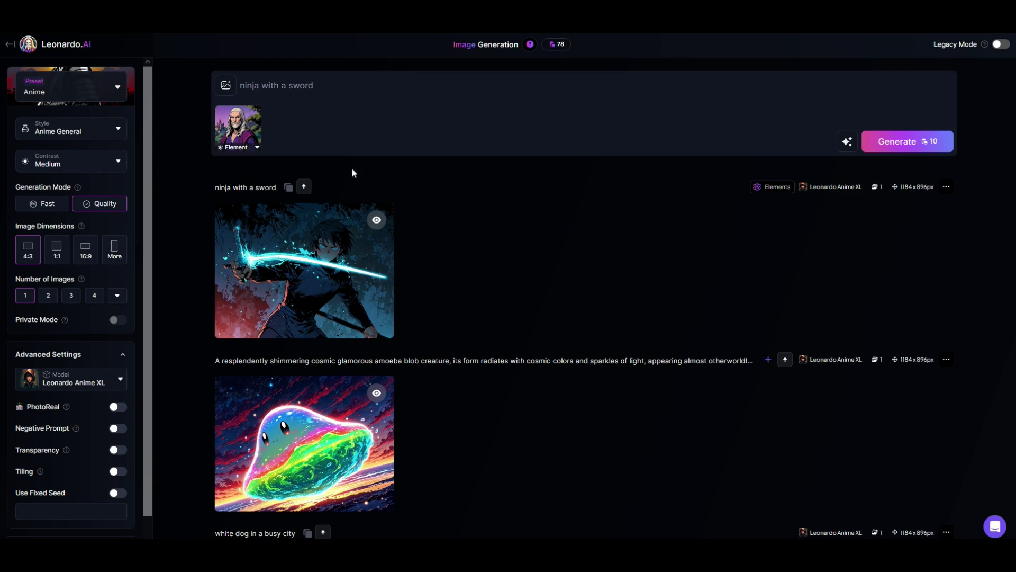
left_click(237, 133)
mouse_move(253, 183)
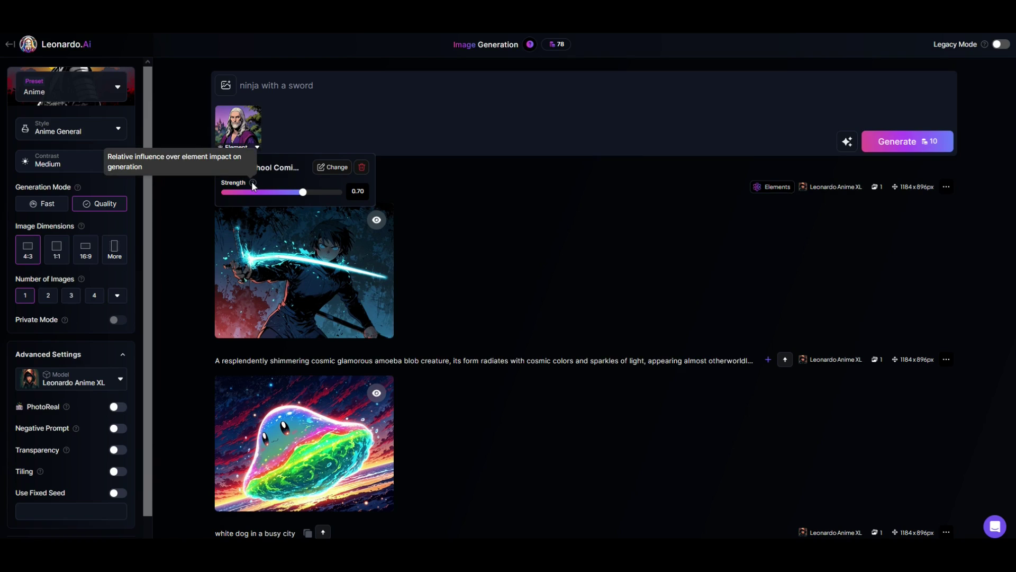
mouse_move(303, 192)
left_mouse_down()
mouse_move(355, 194)
mouse_move(224, 192)
mouse_move(321, 193)
left_mouse_up()
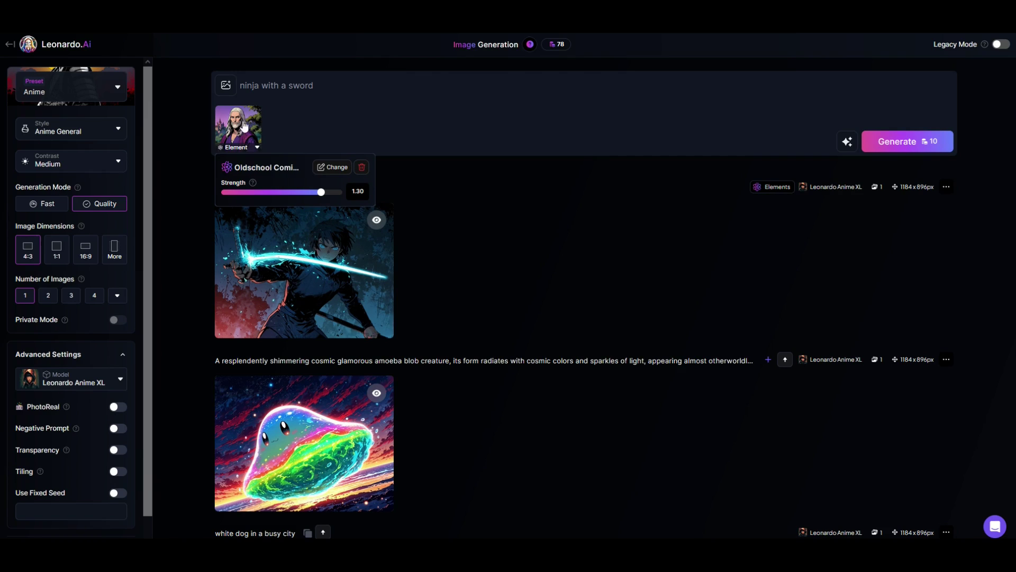
left_click(362, 169)
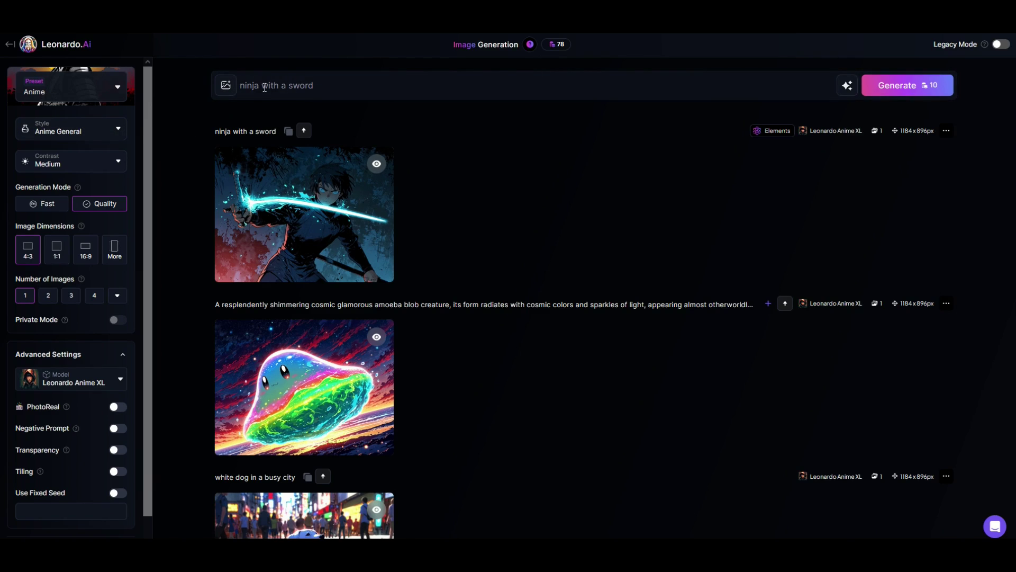
- Add the Coloring Book element, generate another ninja with a sword image and preview it enlarged
left_click(226, 84)
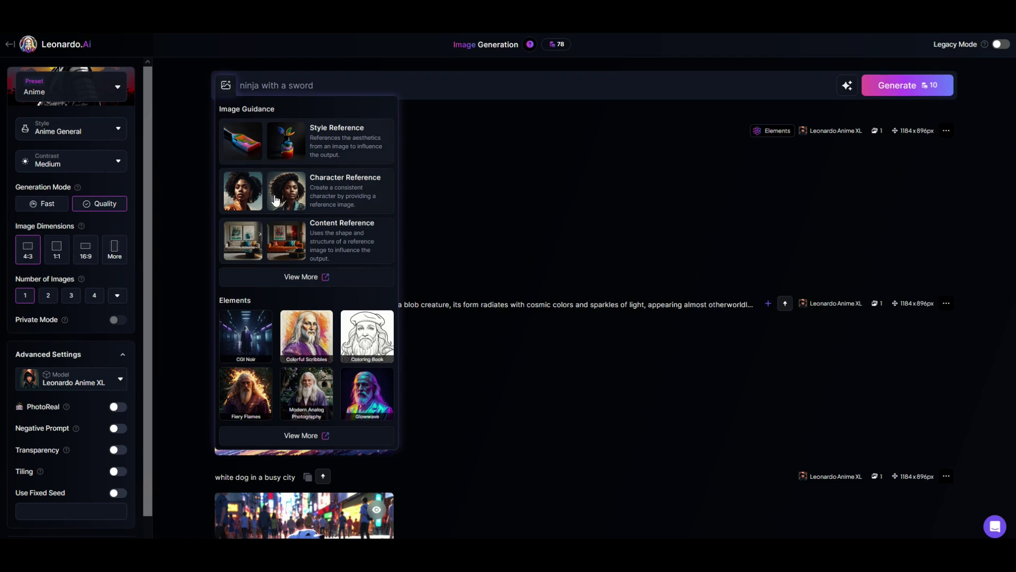
left_click(356, 348)
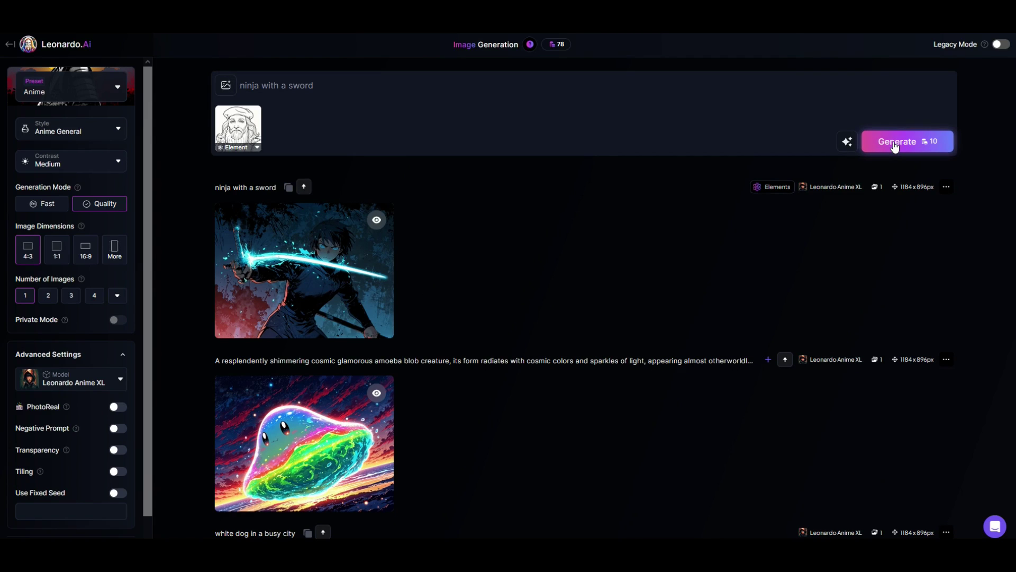
left_click(895, 143)
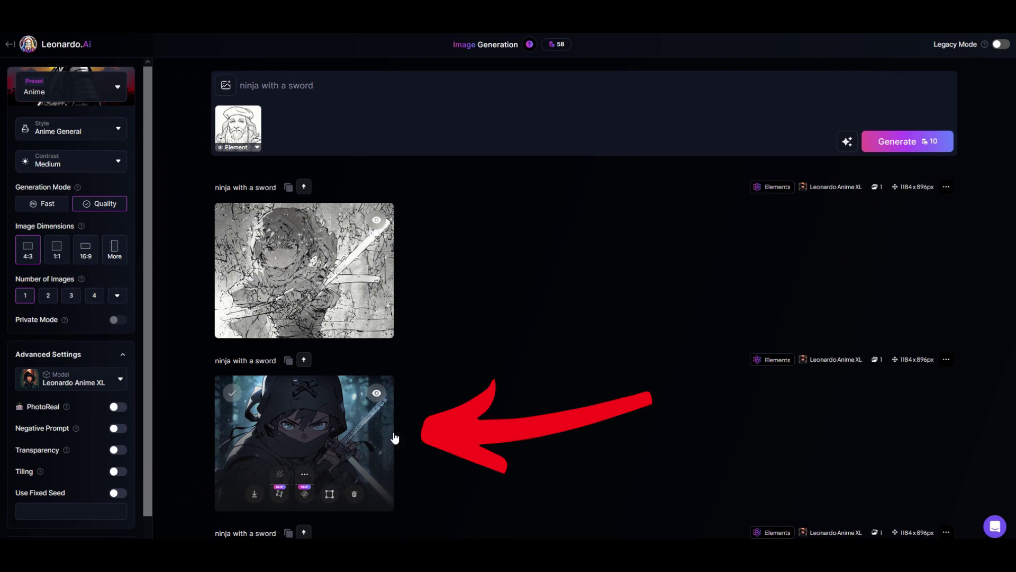
left_click(294, 259)
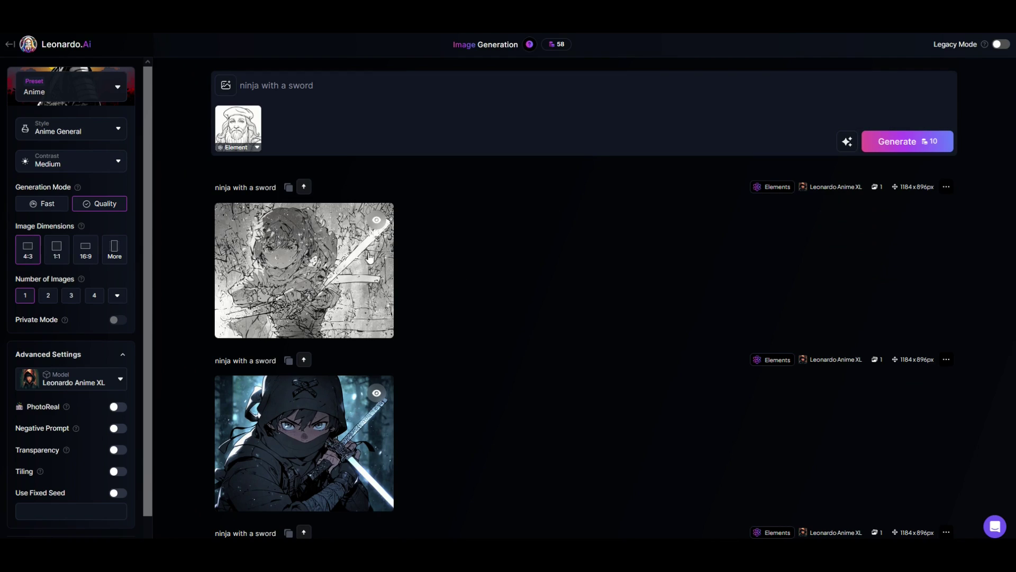
scroll(40, 205, "down", 3)
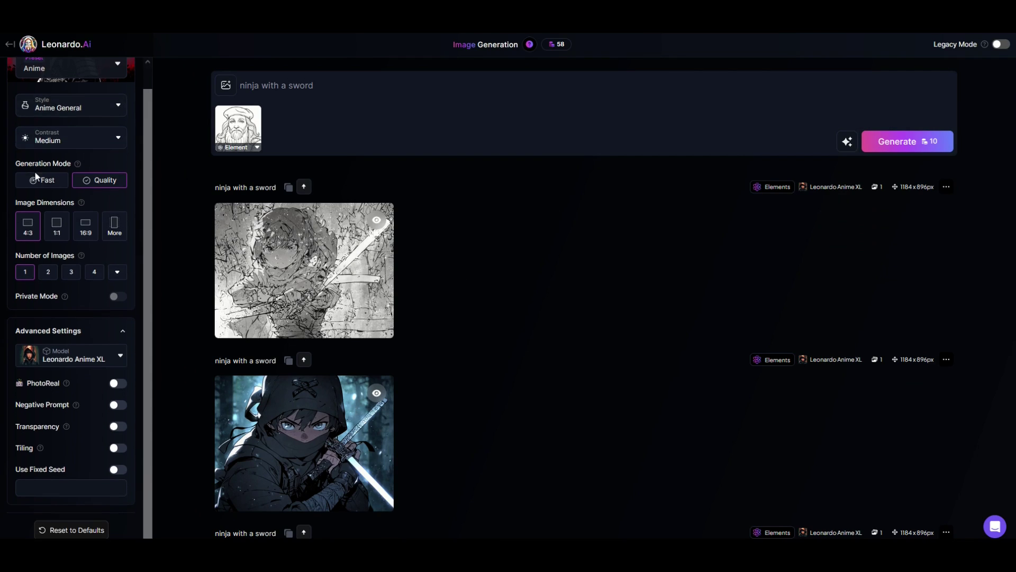
scroll(58, 351, "up", 1)
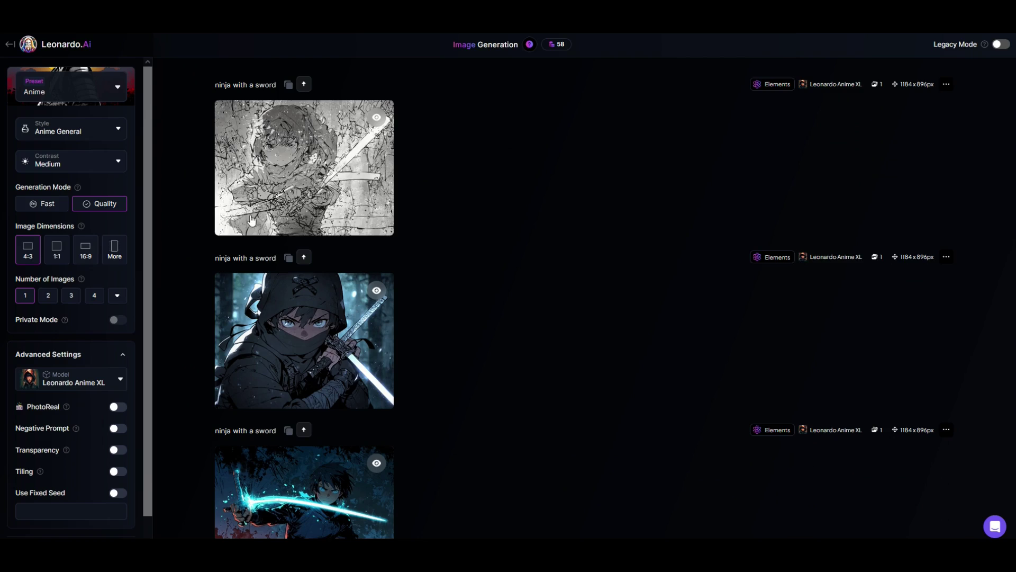
scroll(251, 221, "up", 2)
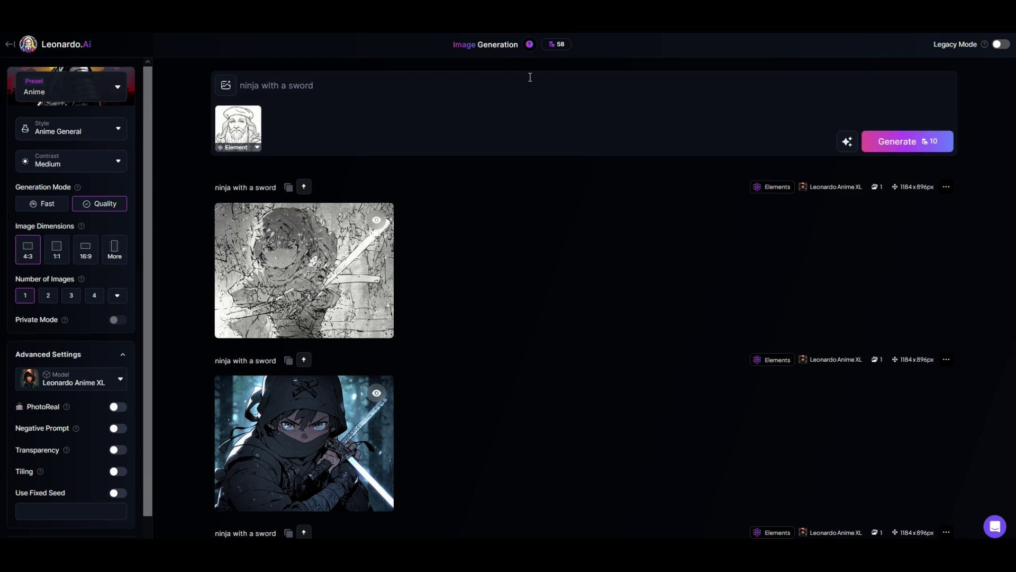
mouse_move(555, 52)
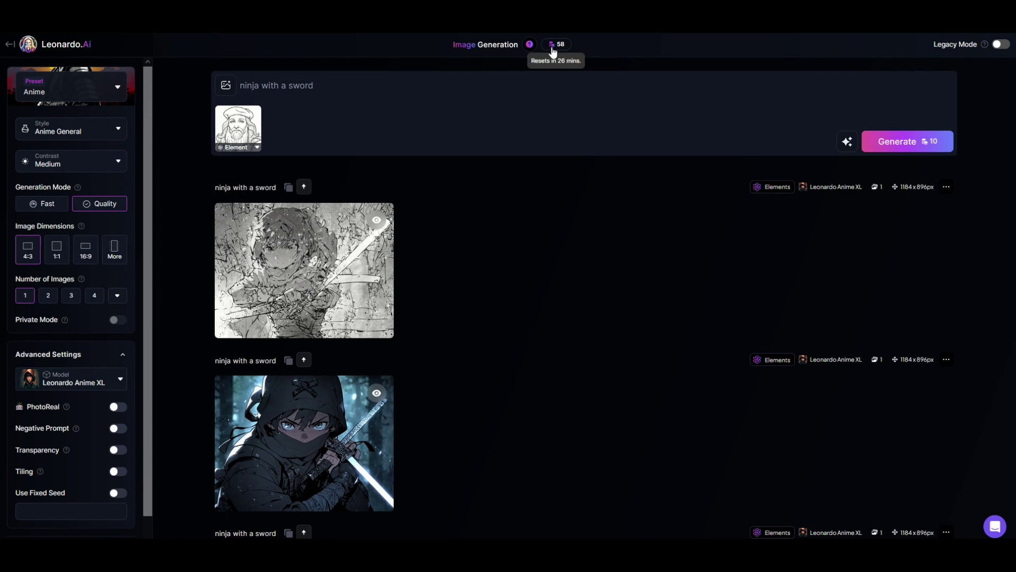
- Open the Home gallery and view the glowing black hole alien face image's details
left_click(56, 47)
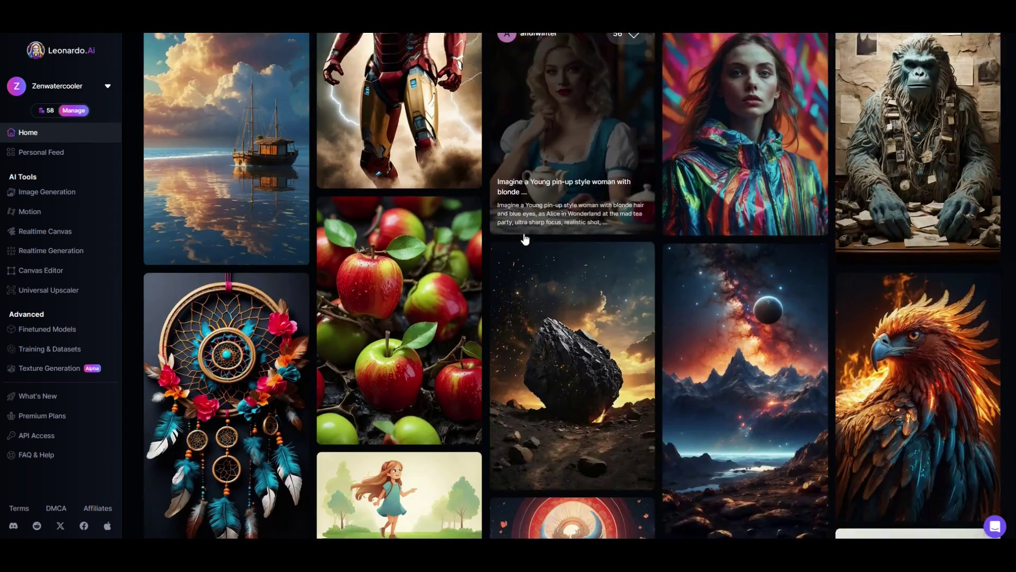
scroll(526, 236, "down", 2)
scroll(525, 239, "down", 10)
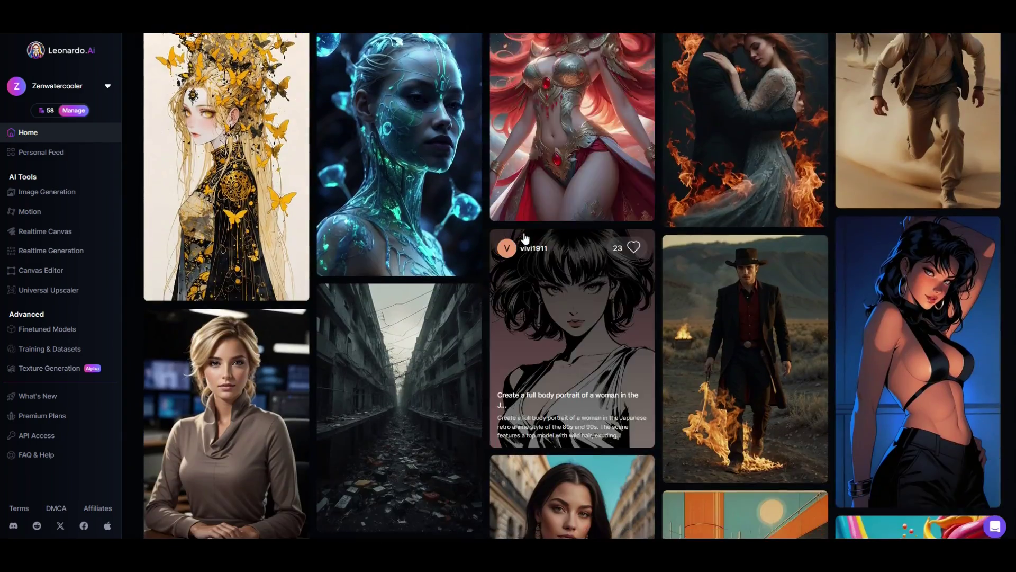
scroll(526, 238, "down", 10)
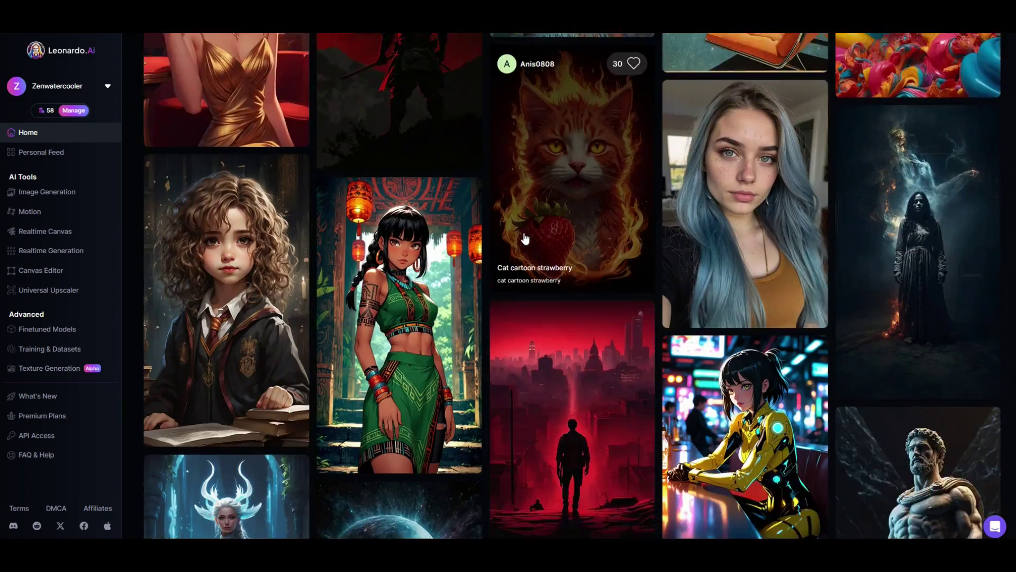
scroll(526, 239, "down", 6)
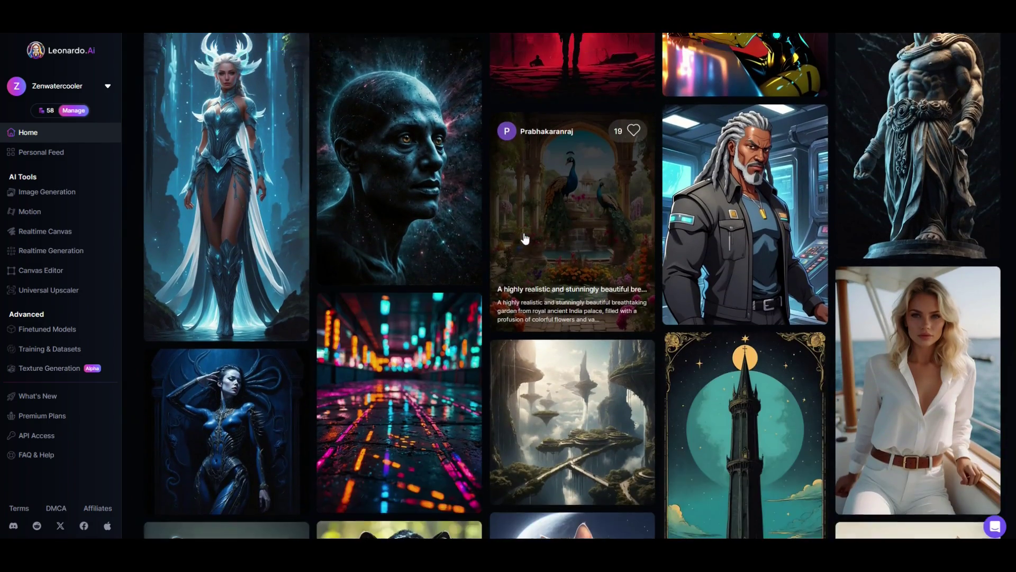
scroll(525, 238, "up", 1)
left_click(466, 254)
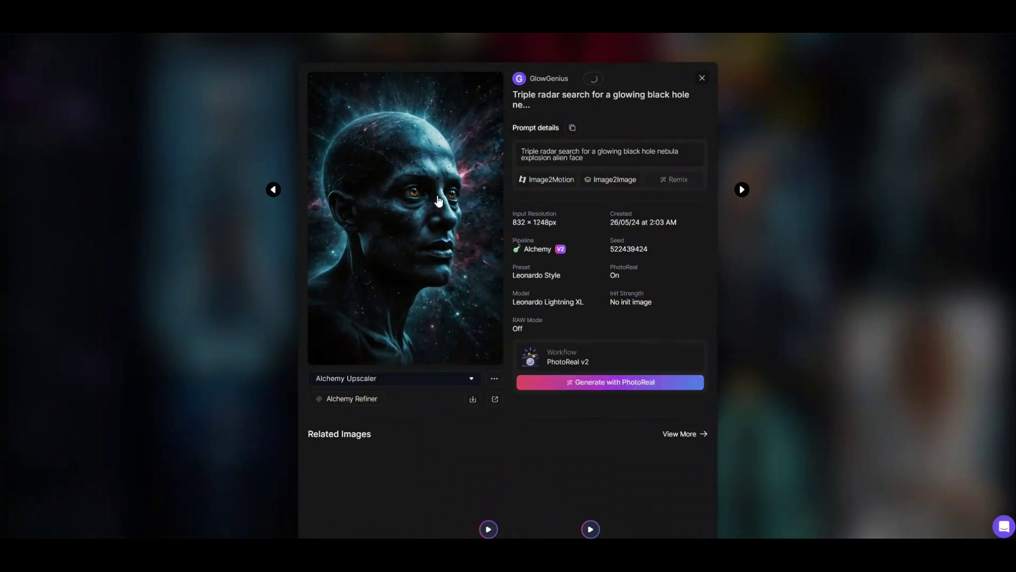